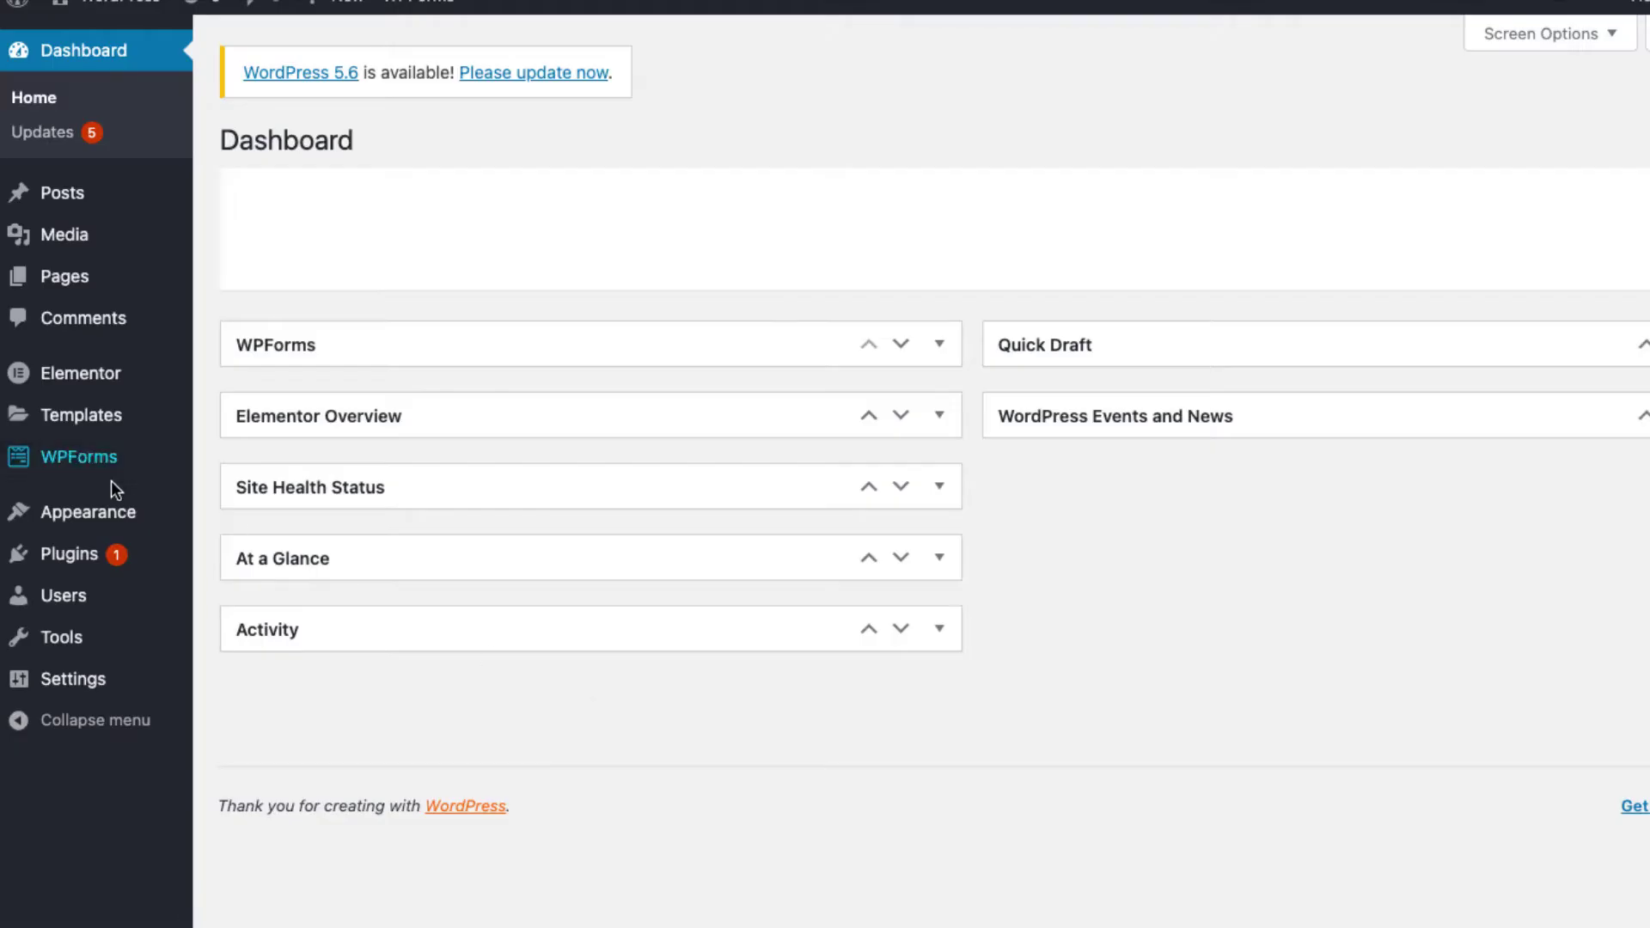
- Search Add Themes for 'responsive', then install and activate the Responsive theme
mouse_move(107, 512)
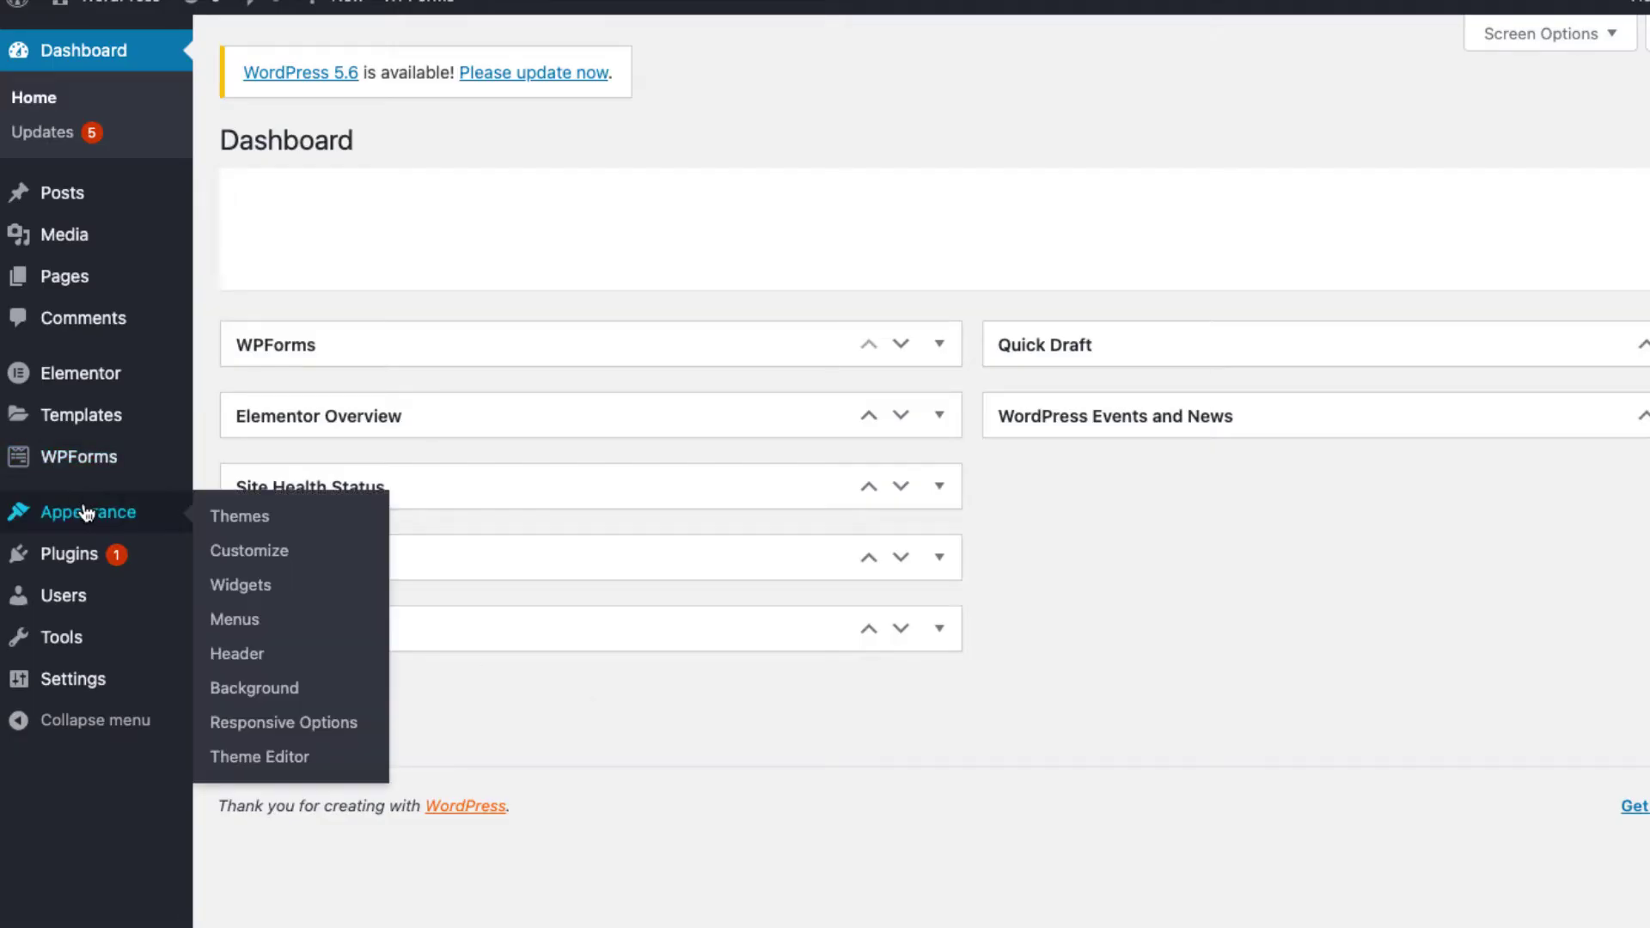
click(254, 514)
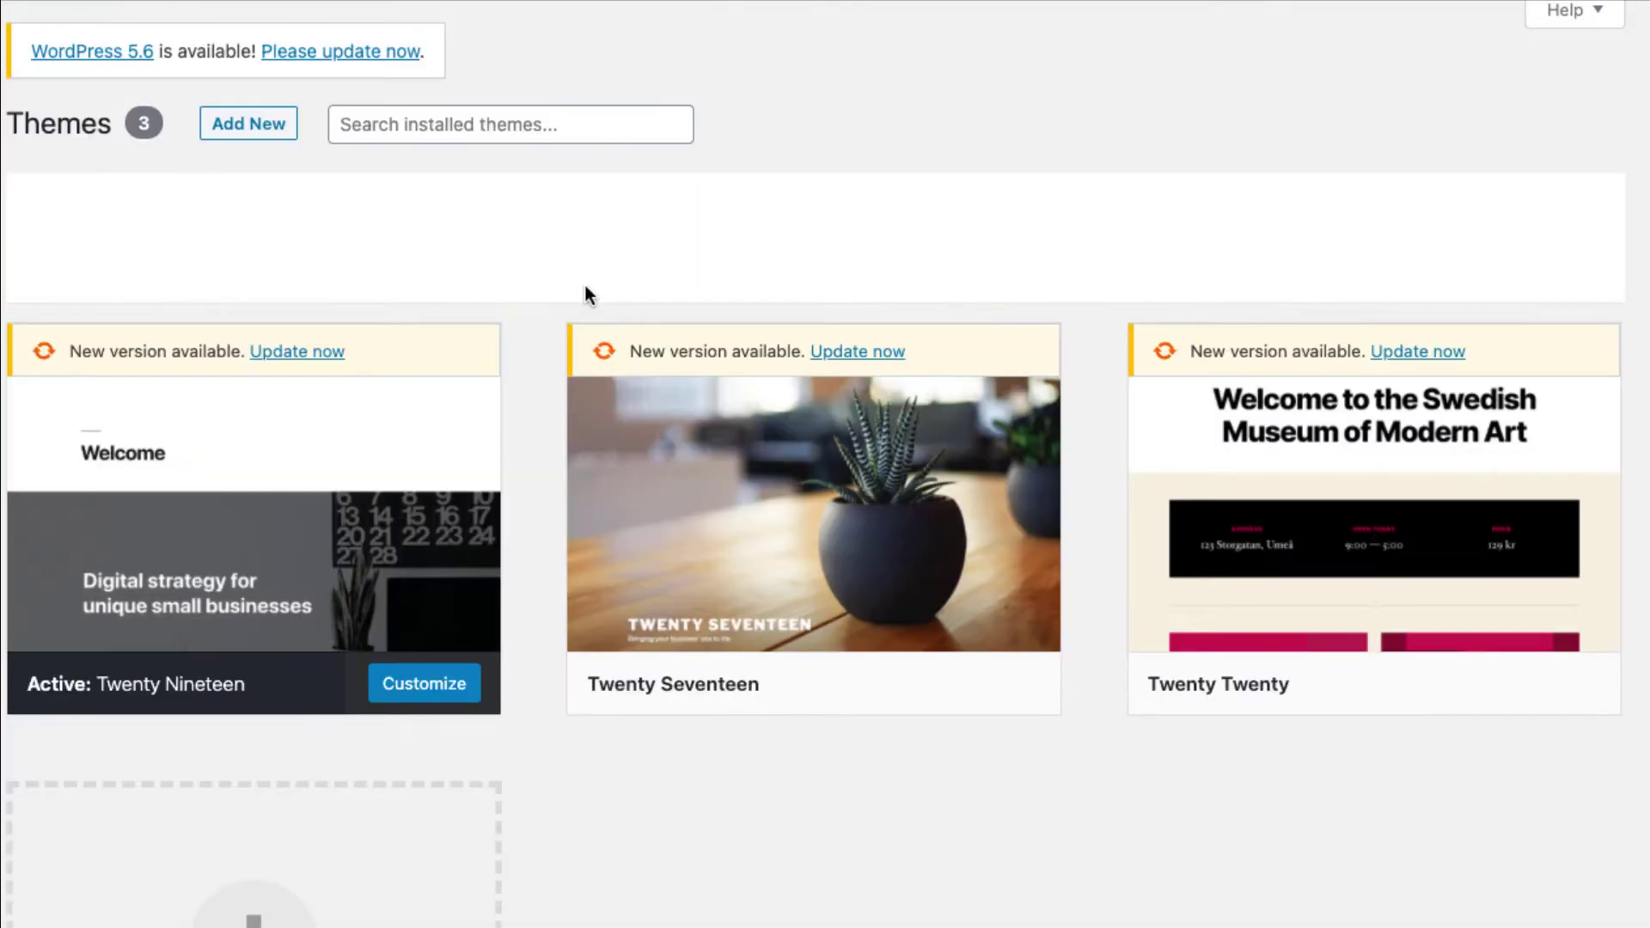
click(256, 127)
click(1326, 357)
text(r)
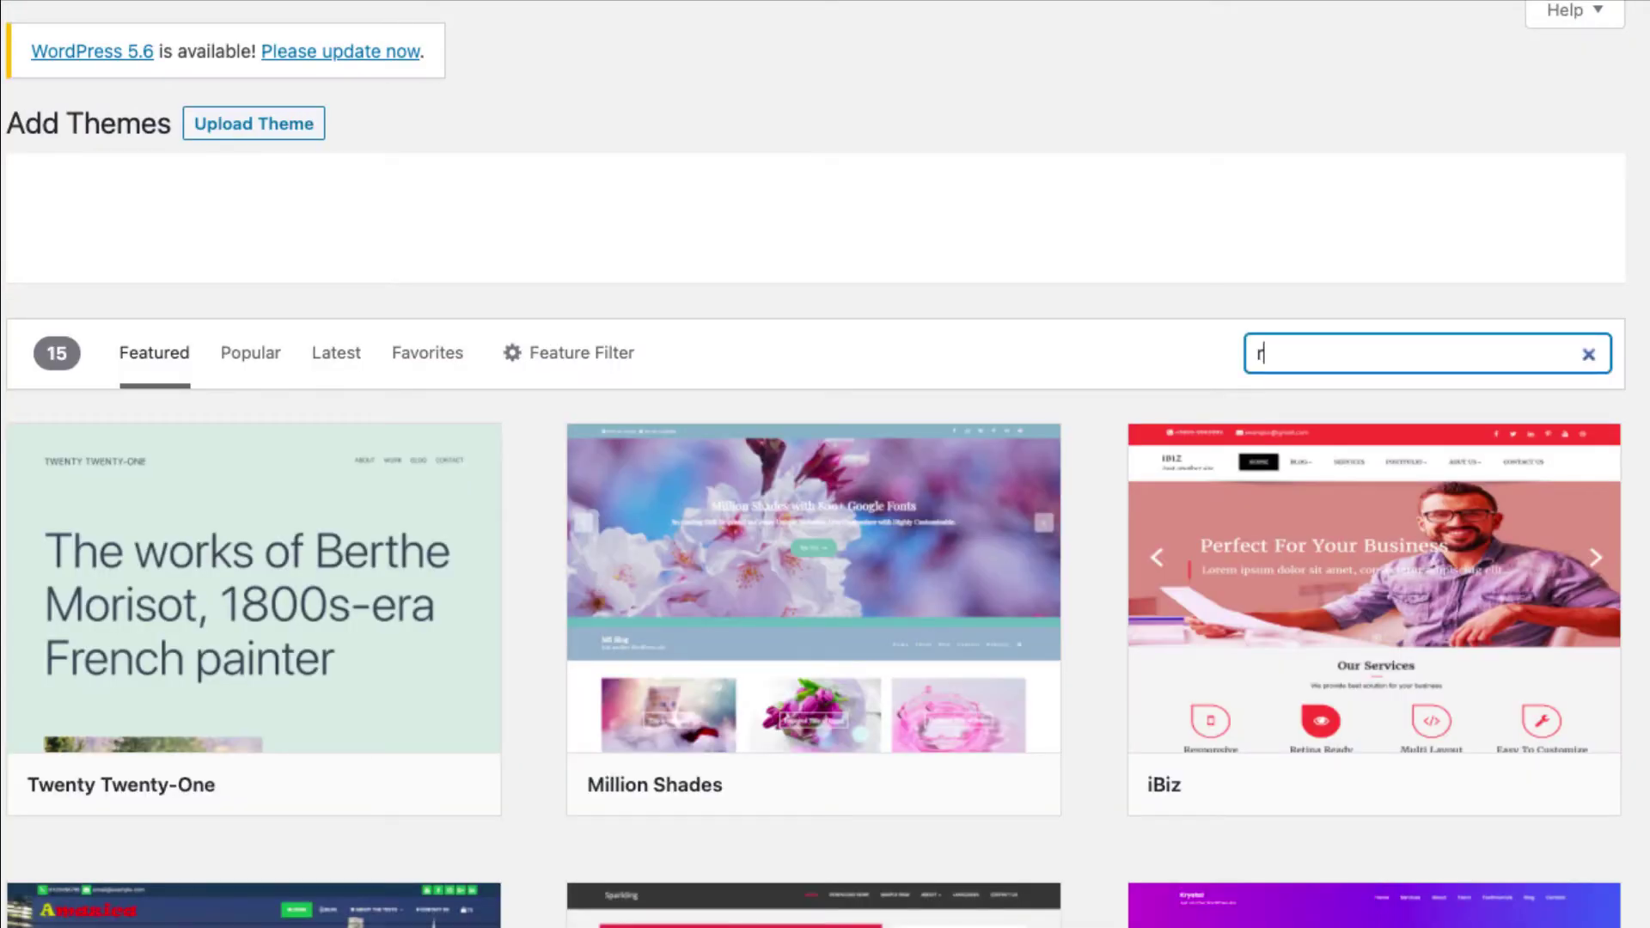
text(esponsive)
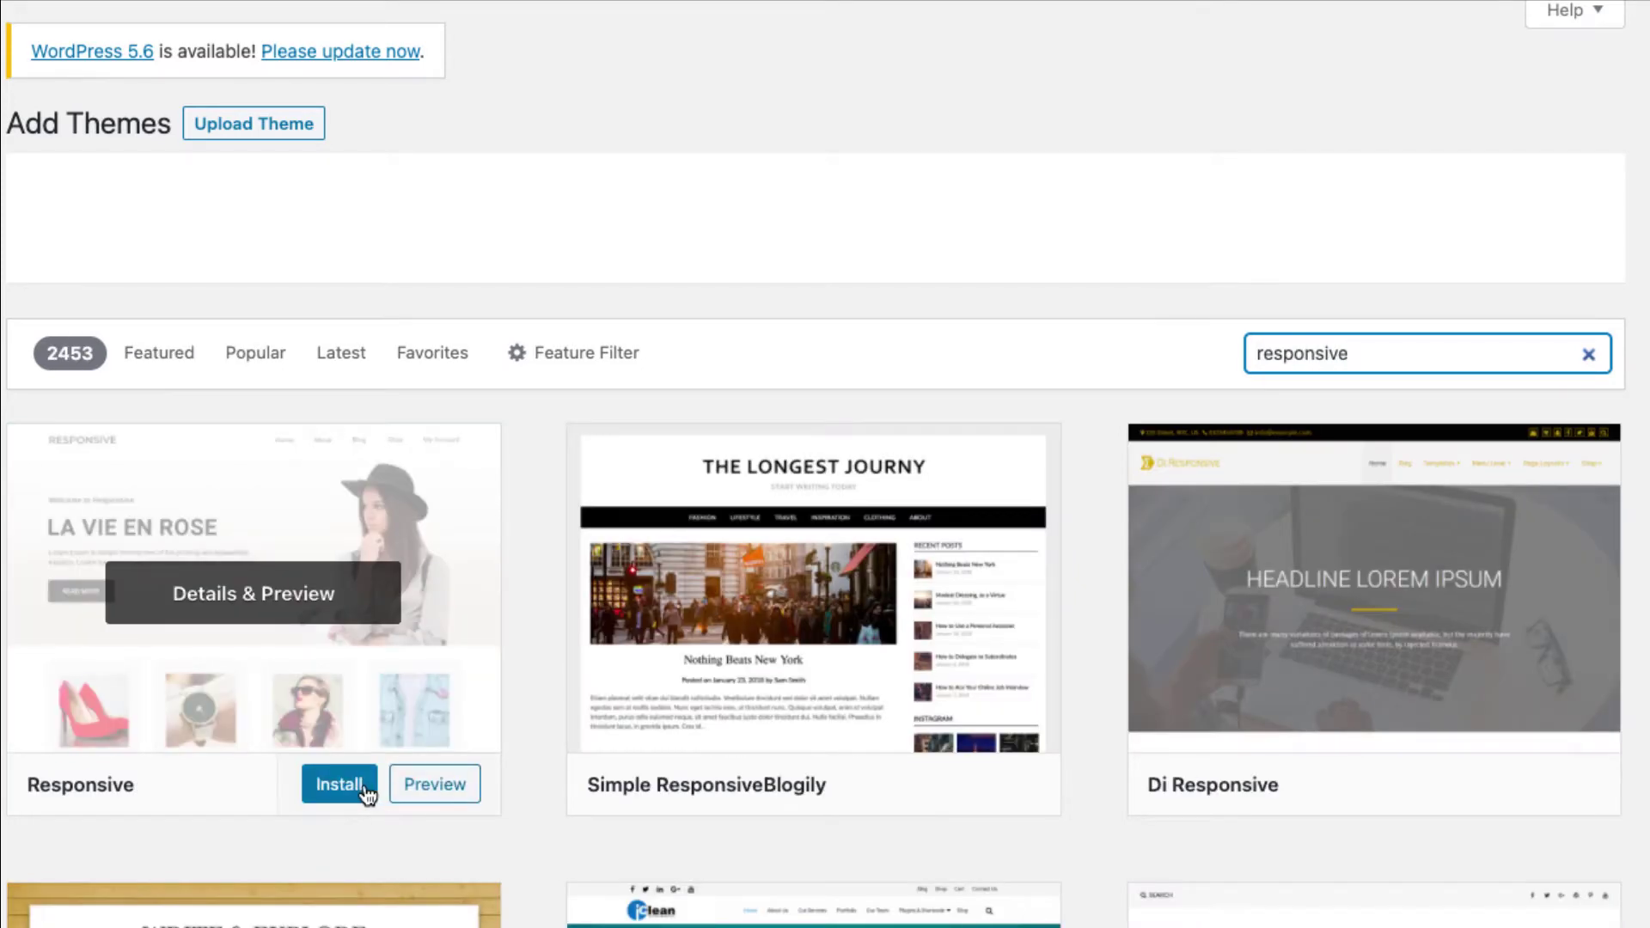
click(365, 791)
click(312, 784)
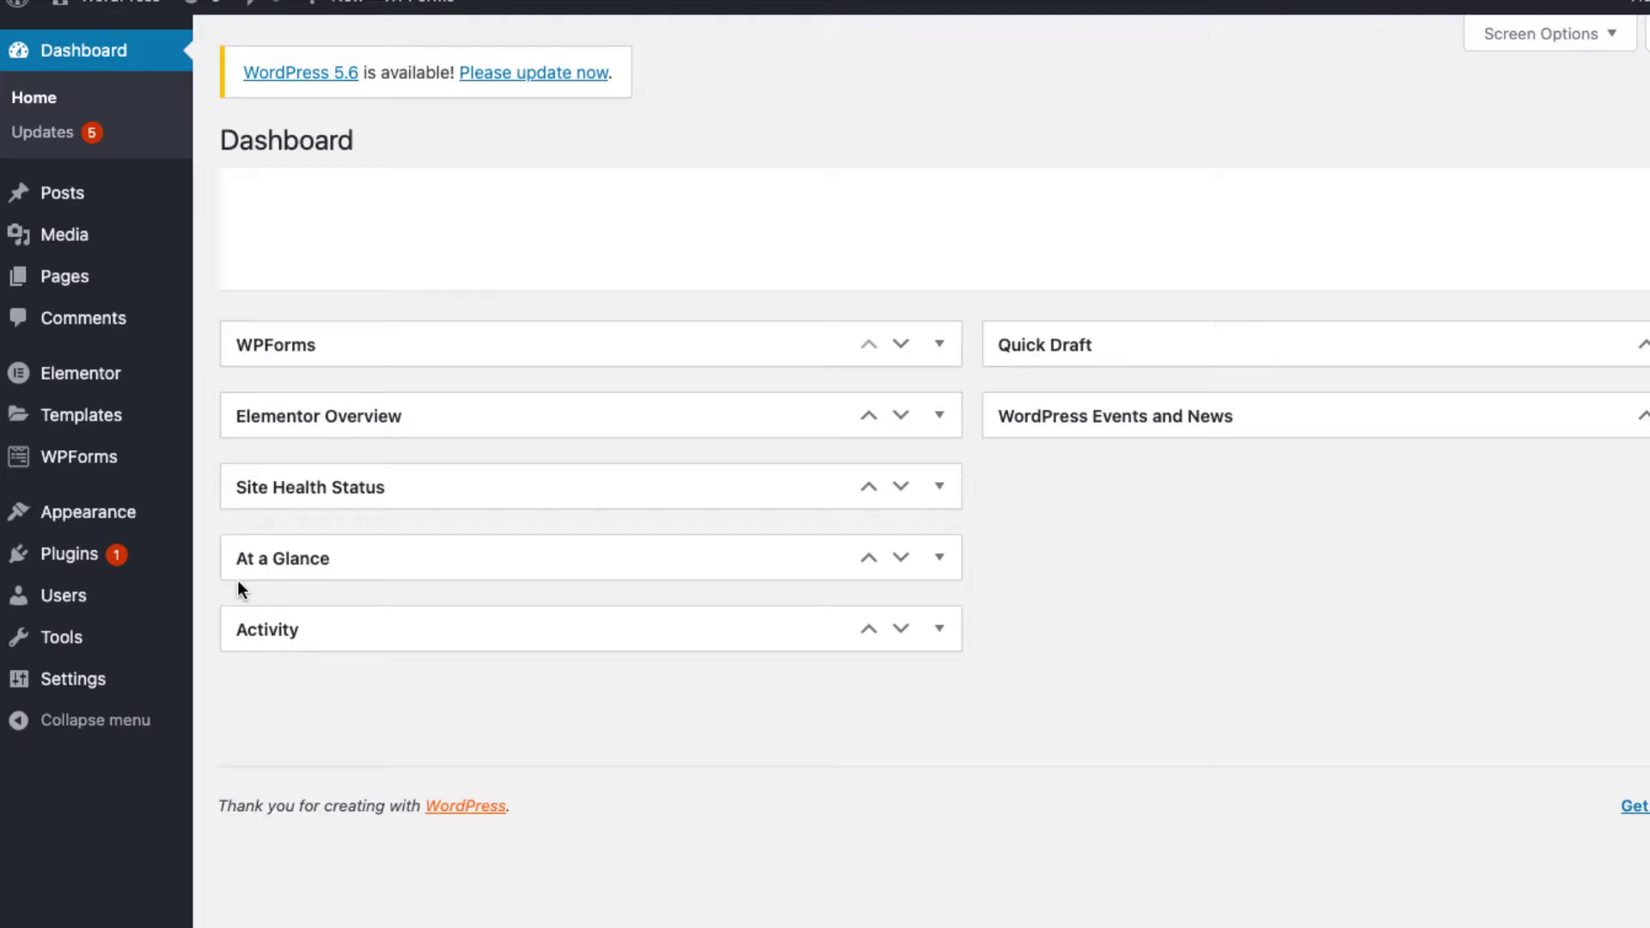
- Search Add Plugins for a ready sites importer, then install and activate the Responsive templates importer
mouse_move(184, 559)
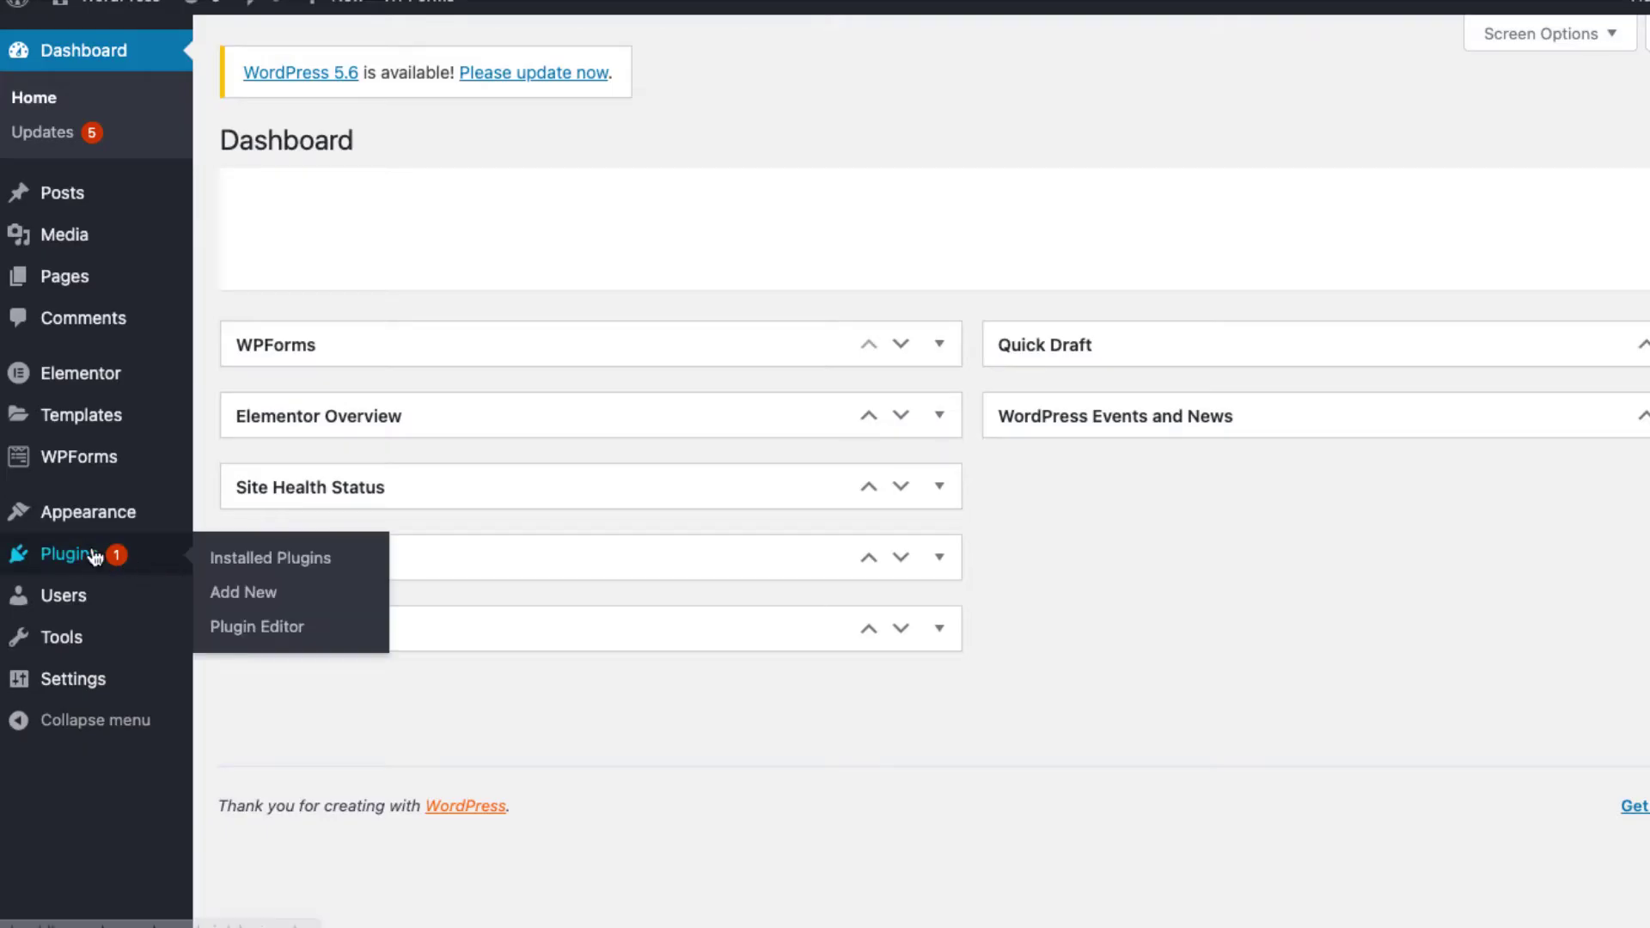
click(250, 592)
click(1354, 330)
text(ready sites importer plugin)
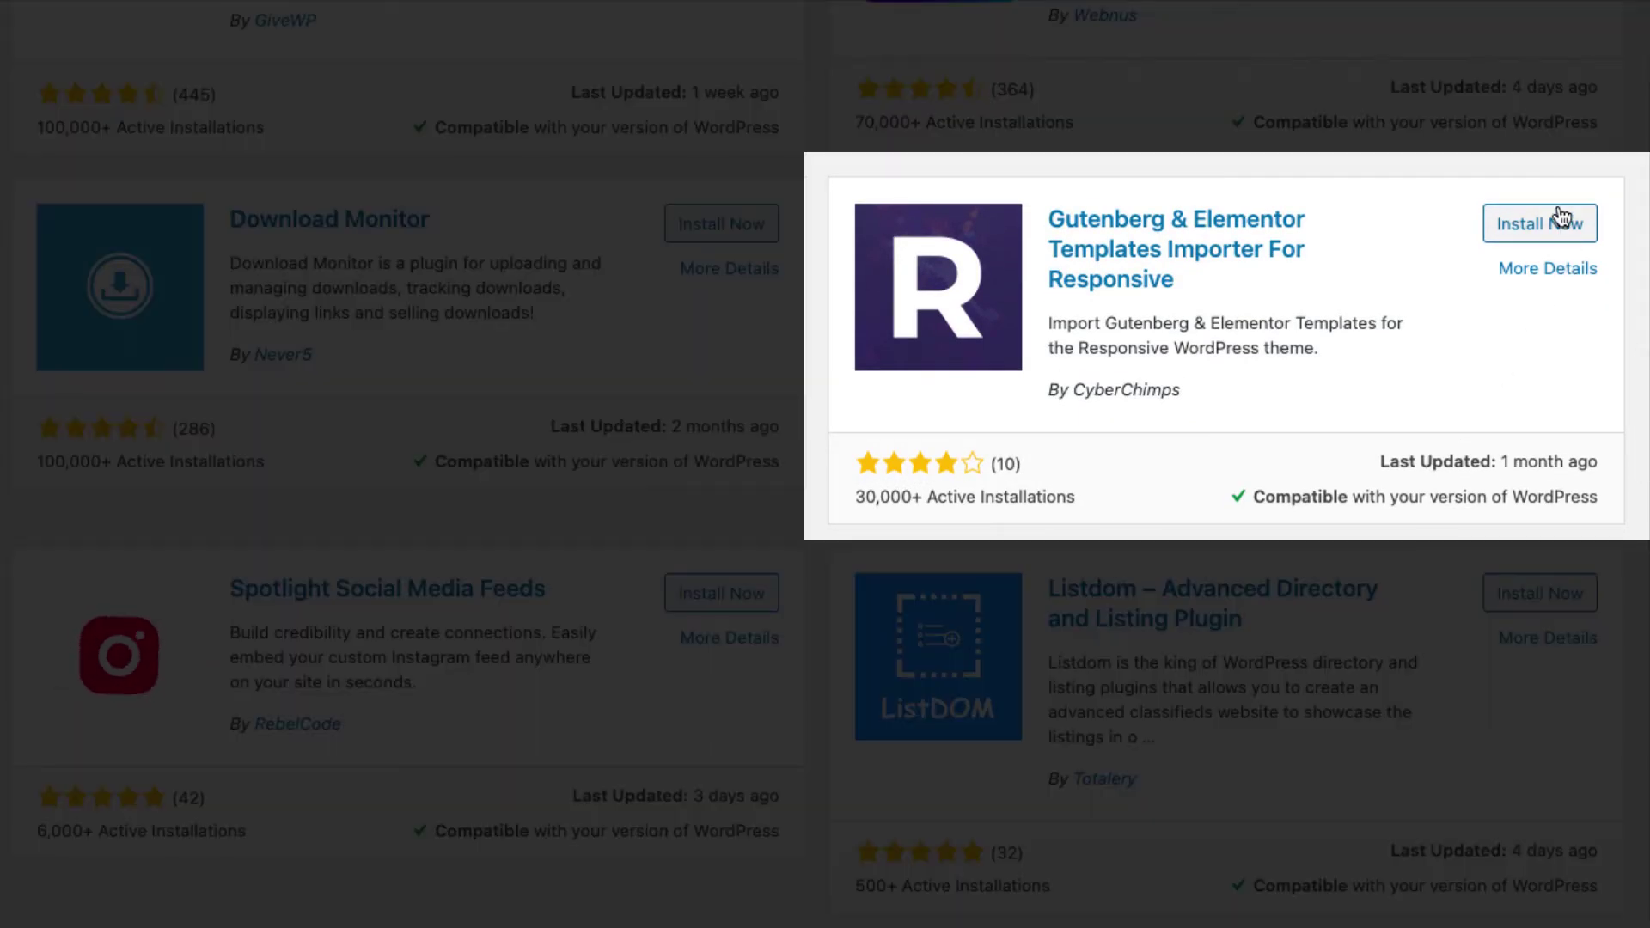
click(1560, 220)
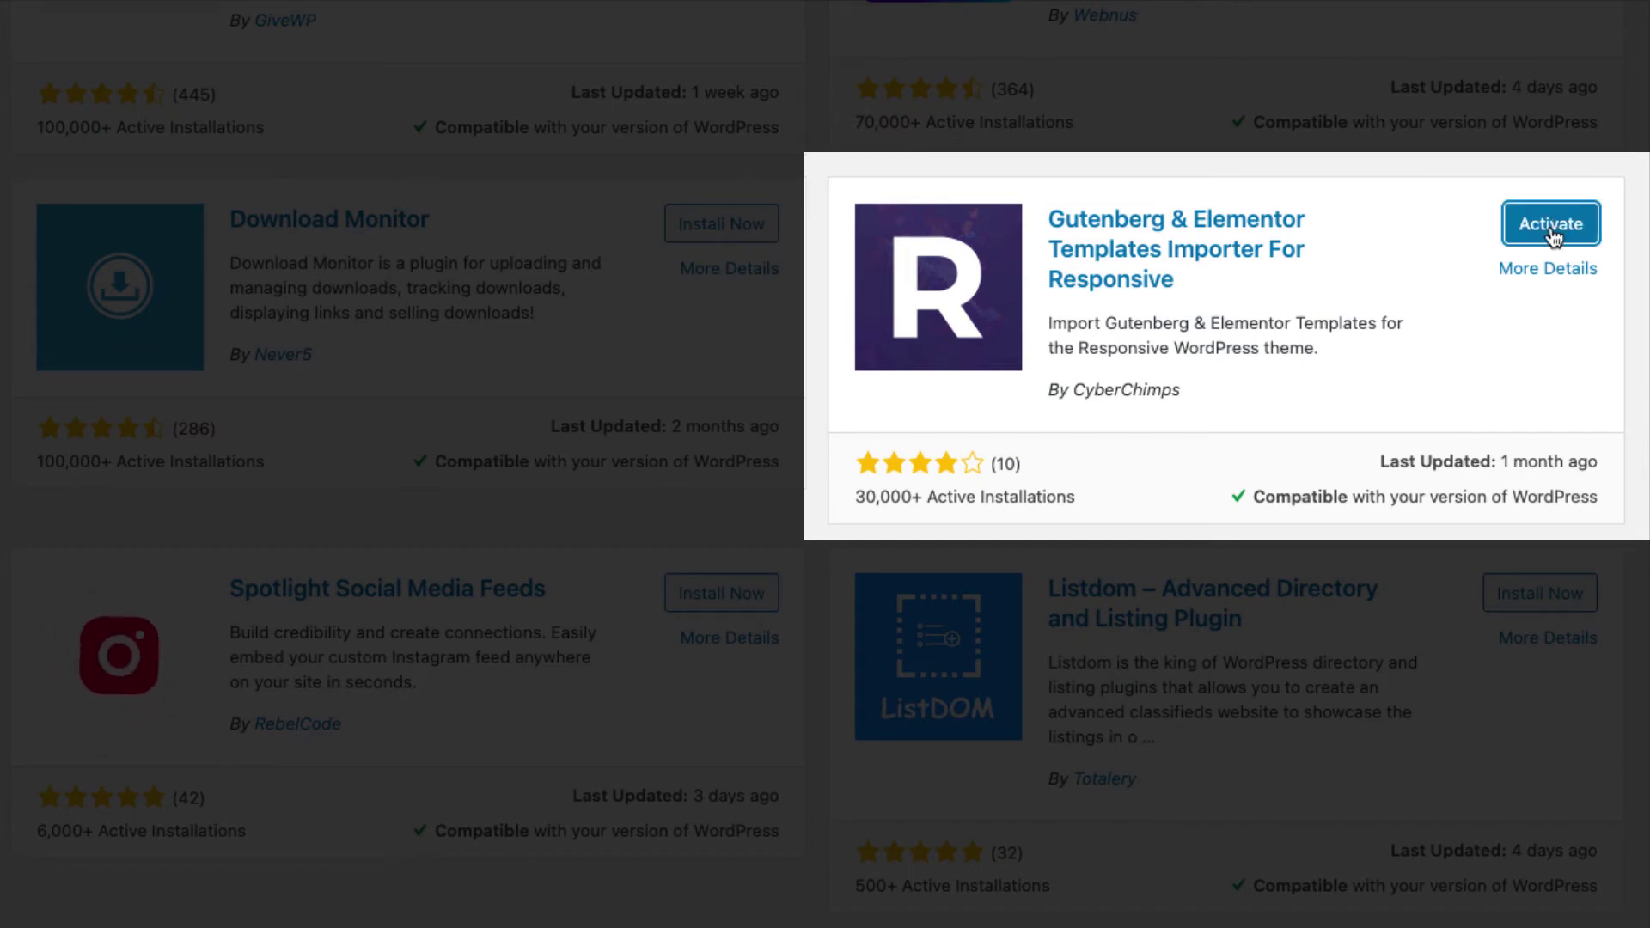
click(1556, 227)
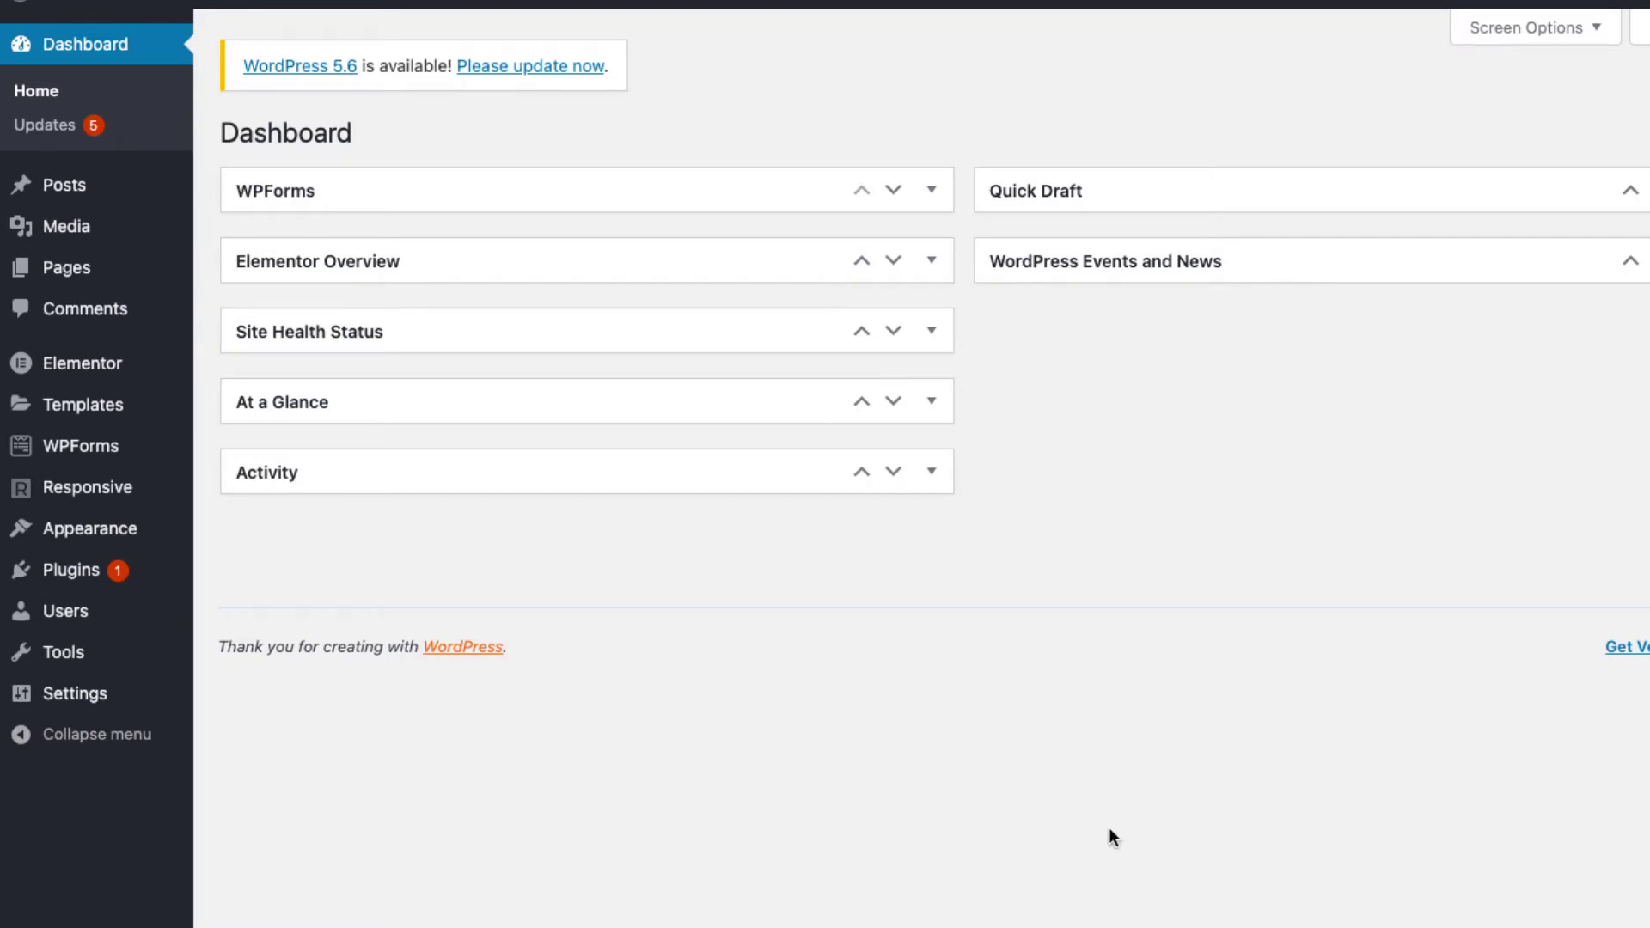
- Open the Responsive Ready Sites gallery and scroll down the template grid to the Accountant site
mouse_move(172, 487)
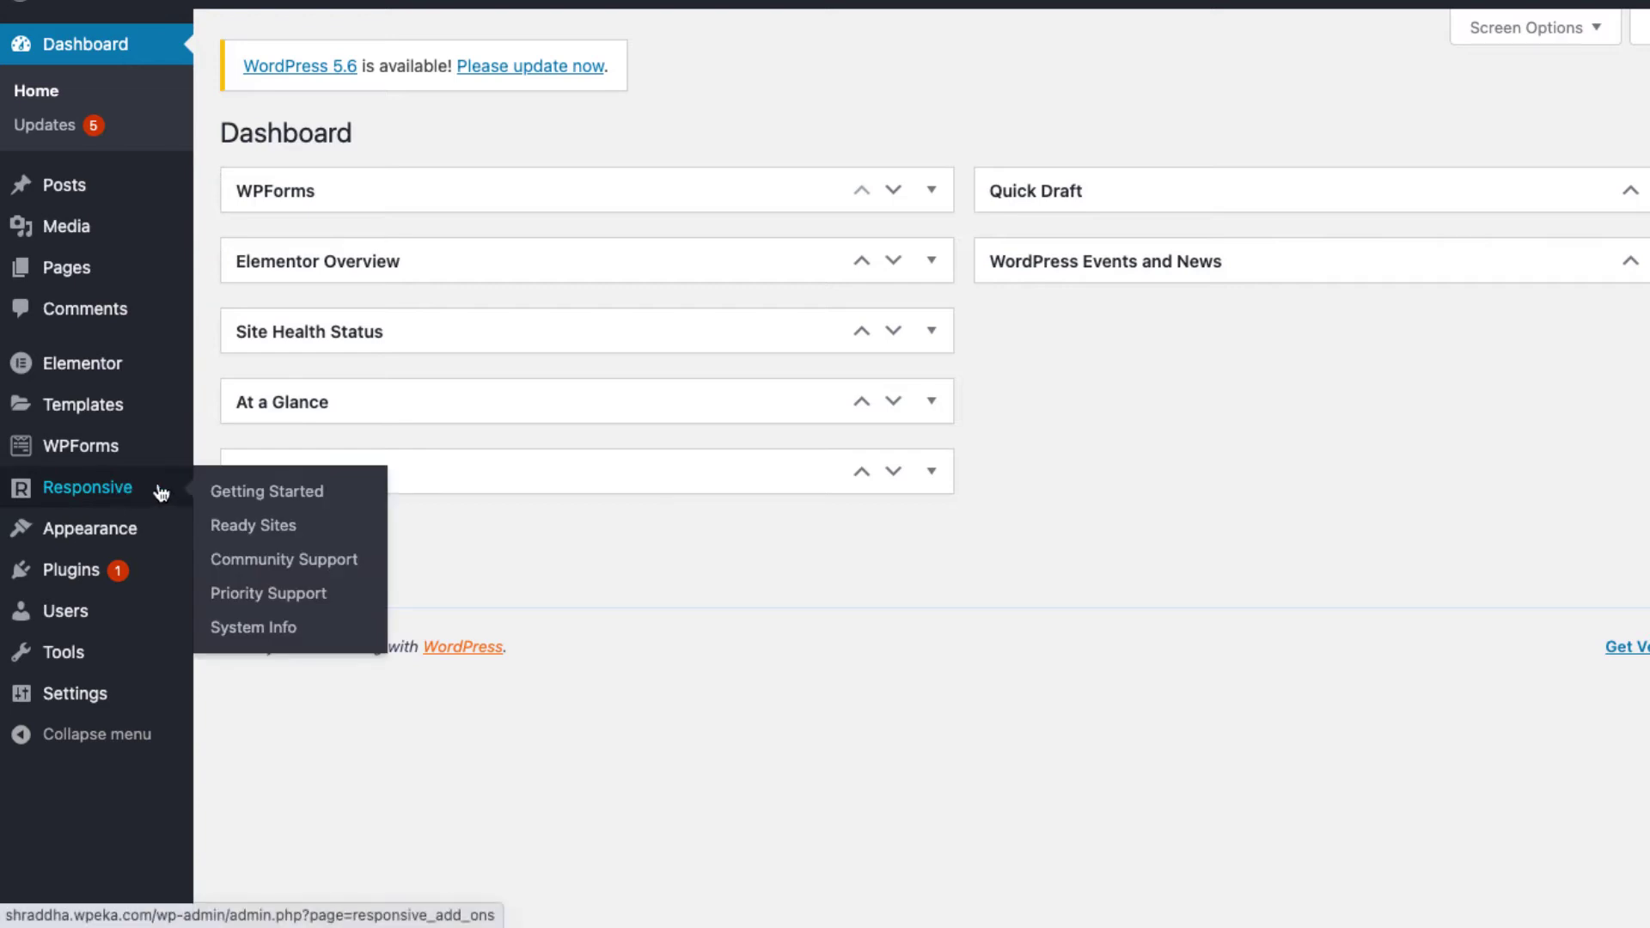
click(260, 532)
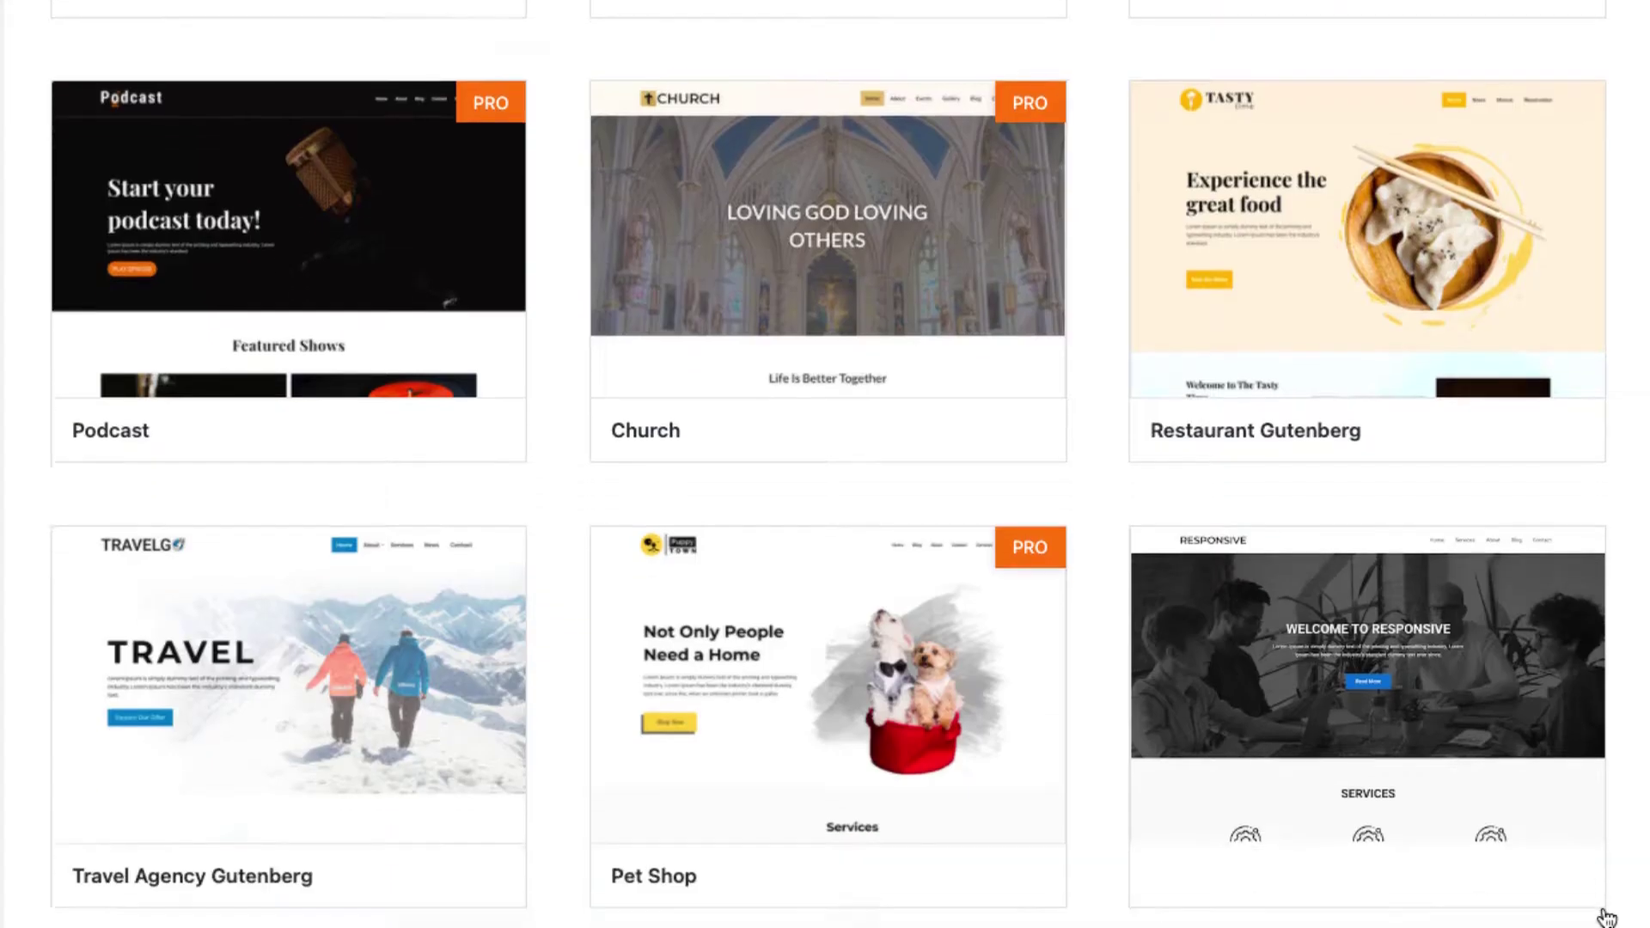
scroll(1604, 907, down, 5)
scroll(1604, 916, down, 10)
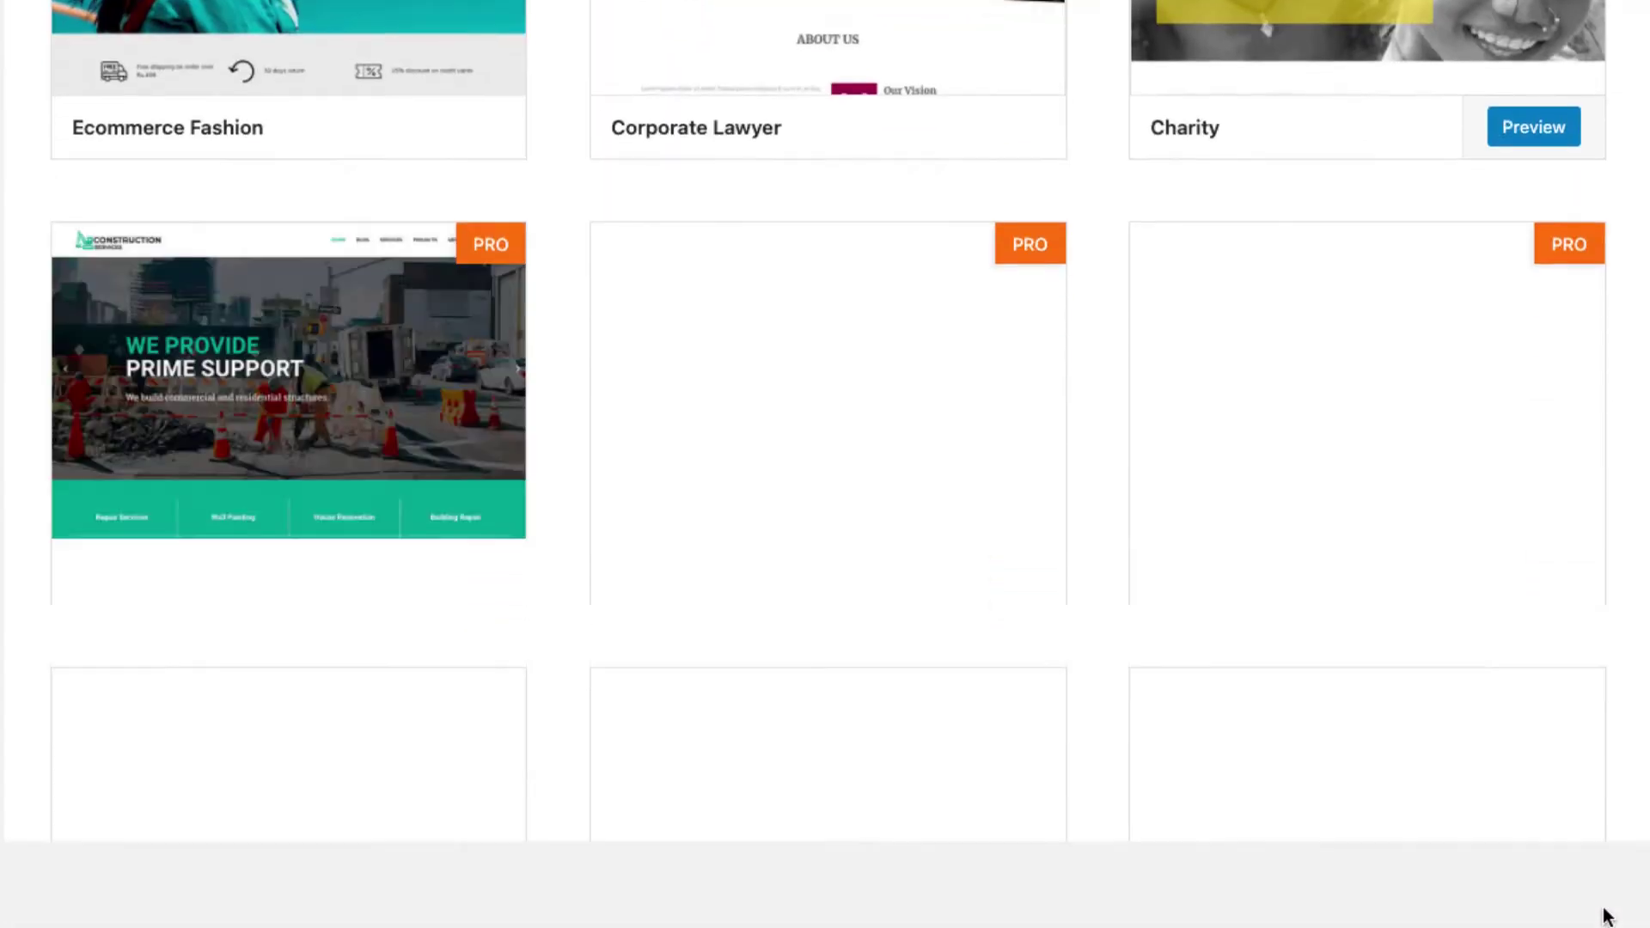
scroll(1607, 919, down, 10)
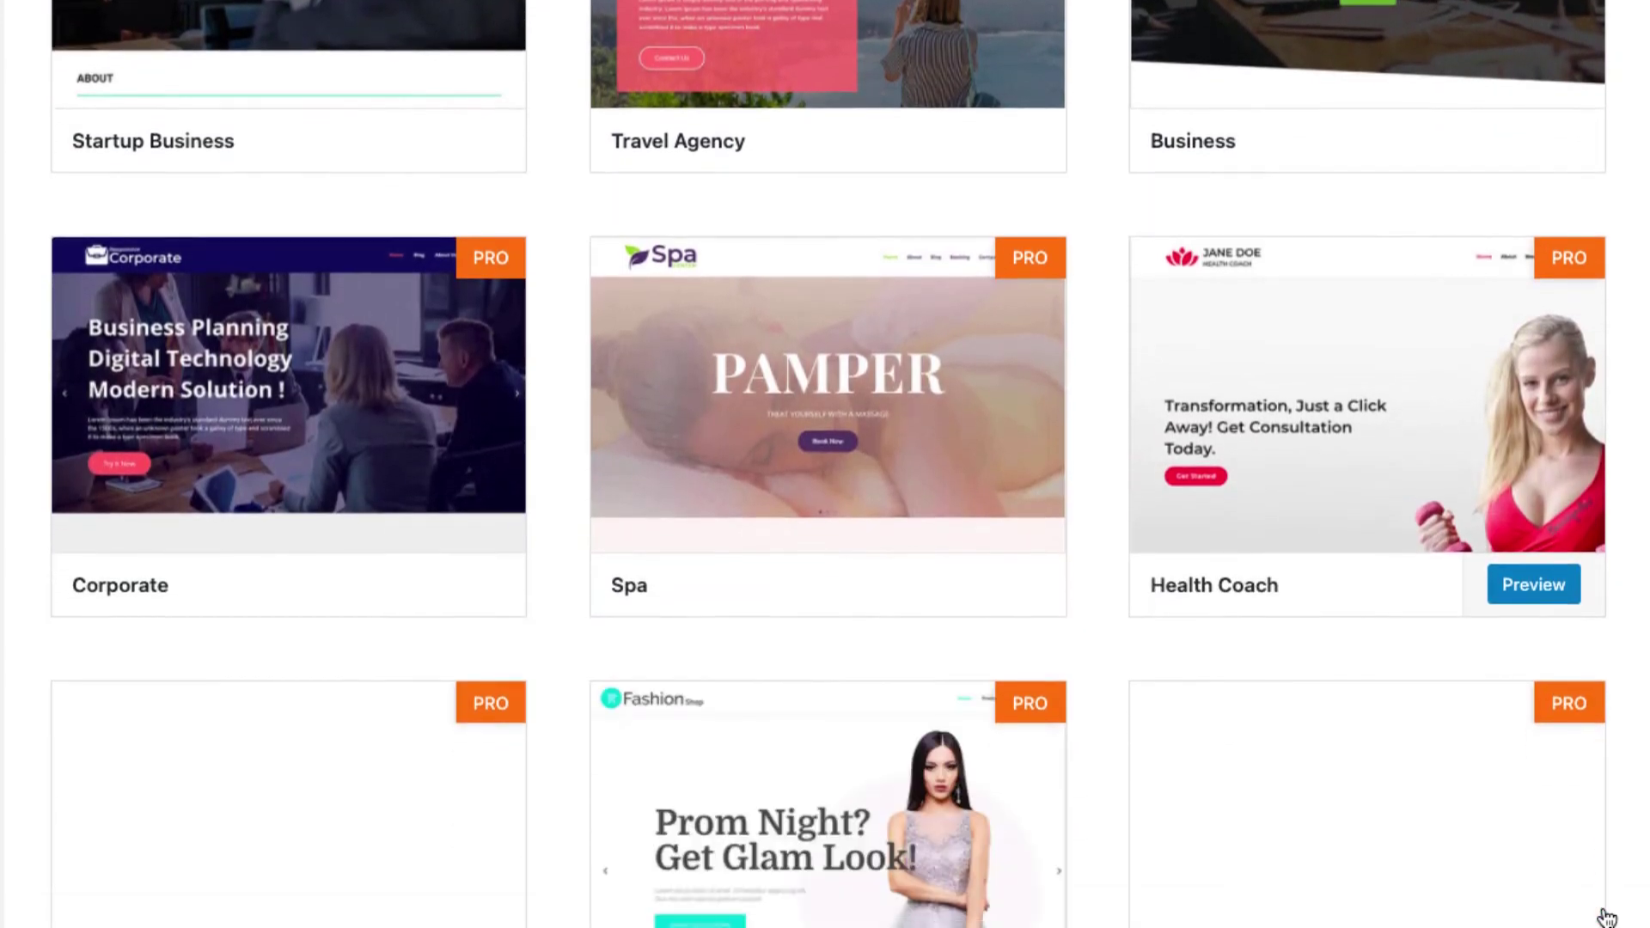
scroll(1607, 918, down, 10)
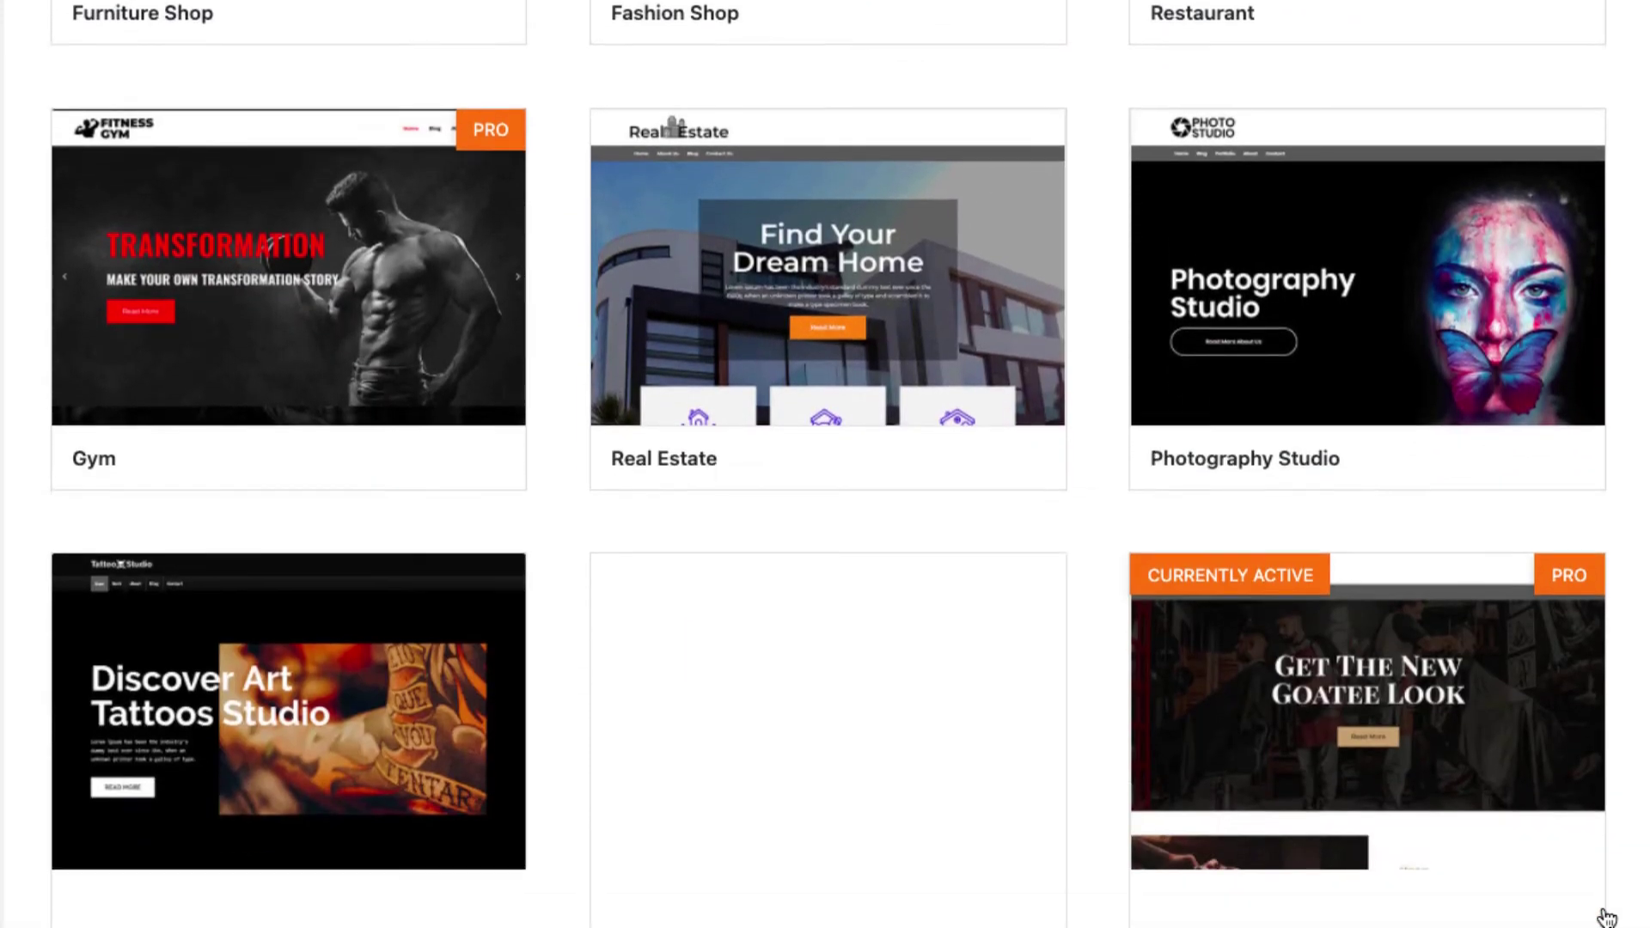
scroll(1607, 918, down, 1)
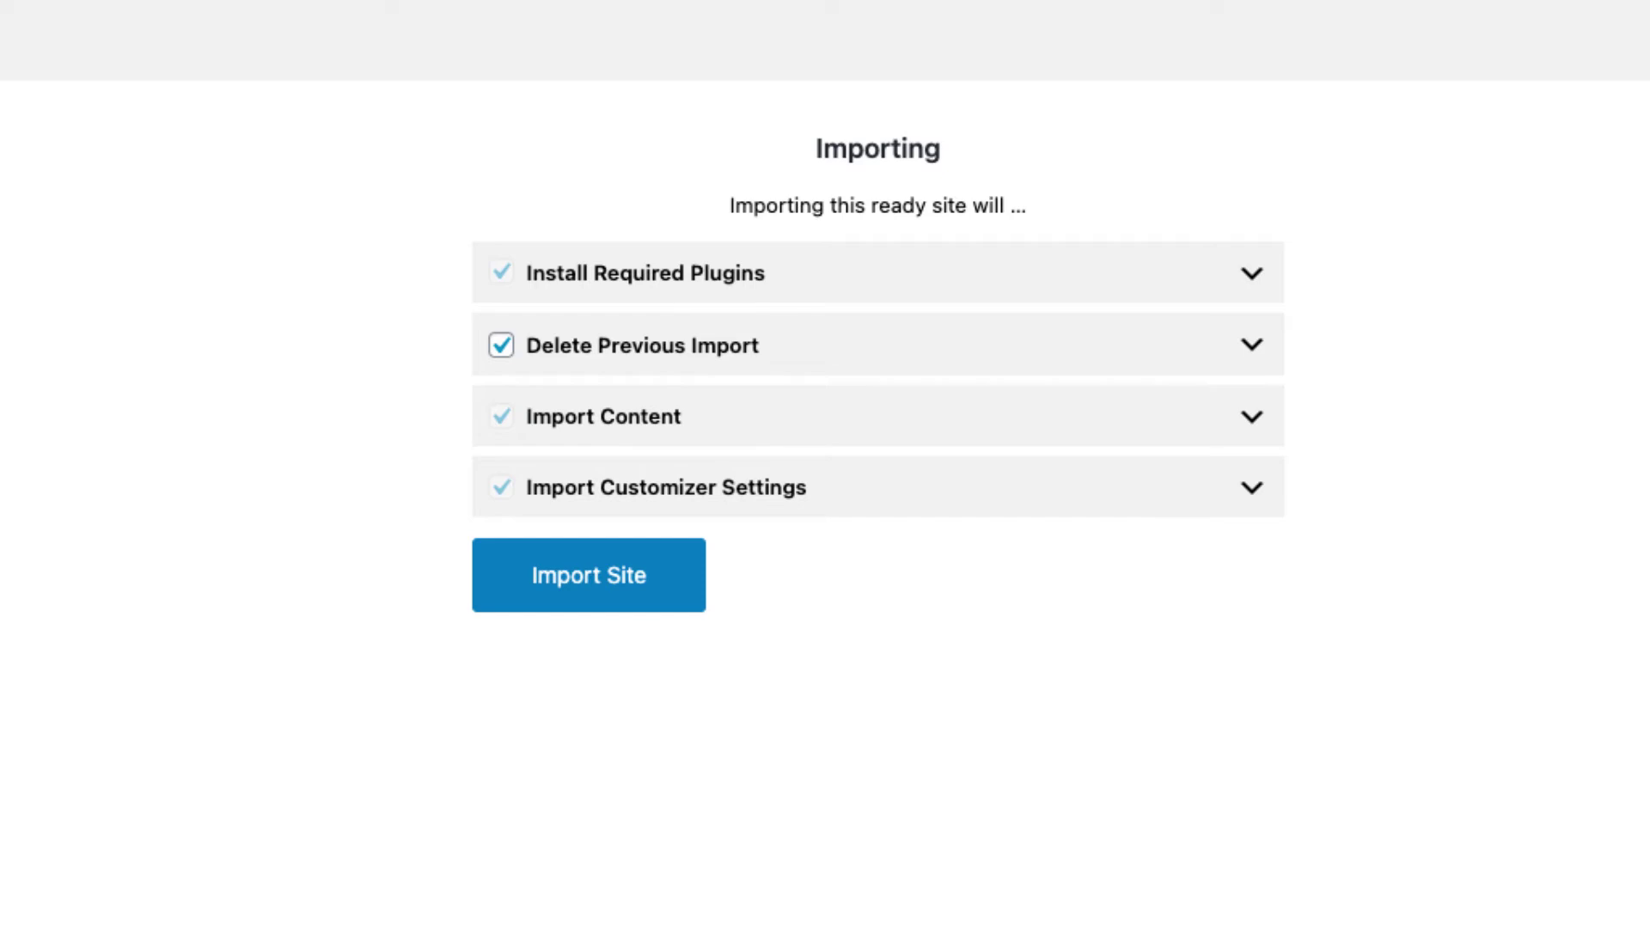
- Import the Accountant site, then scroll through its services, why-choose-me, testimonials and contact sections
click(589, 575)
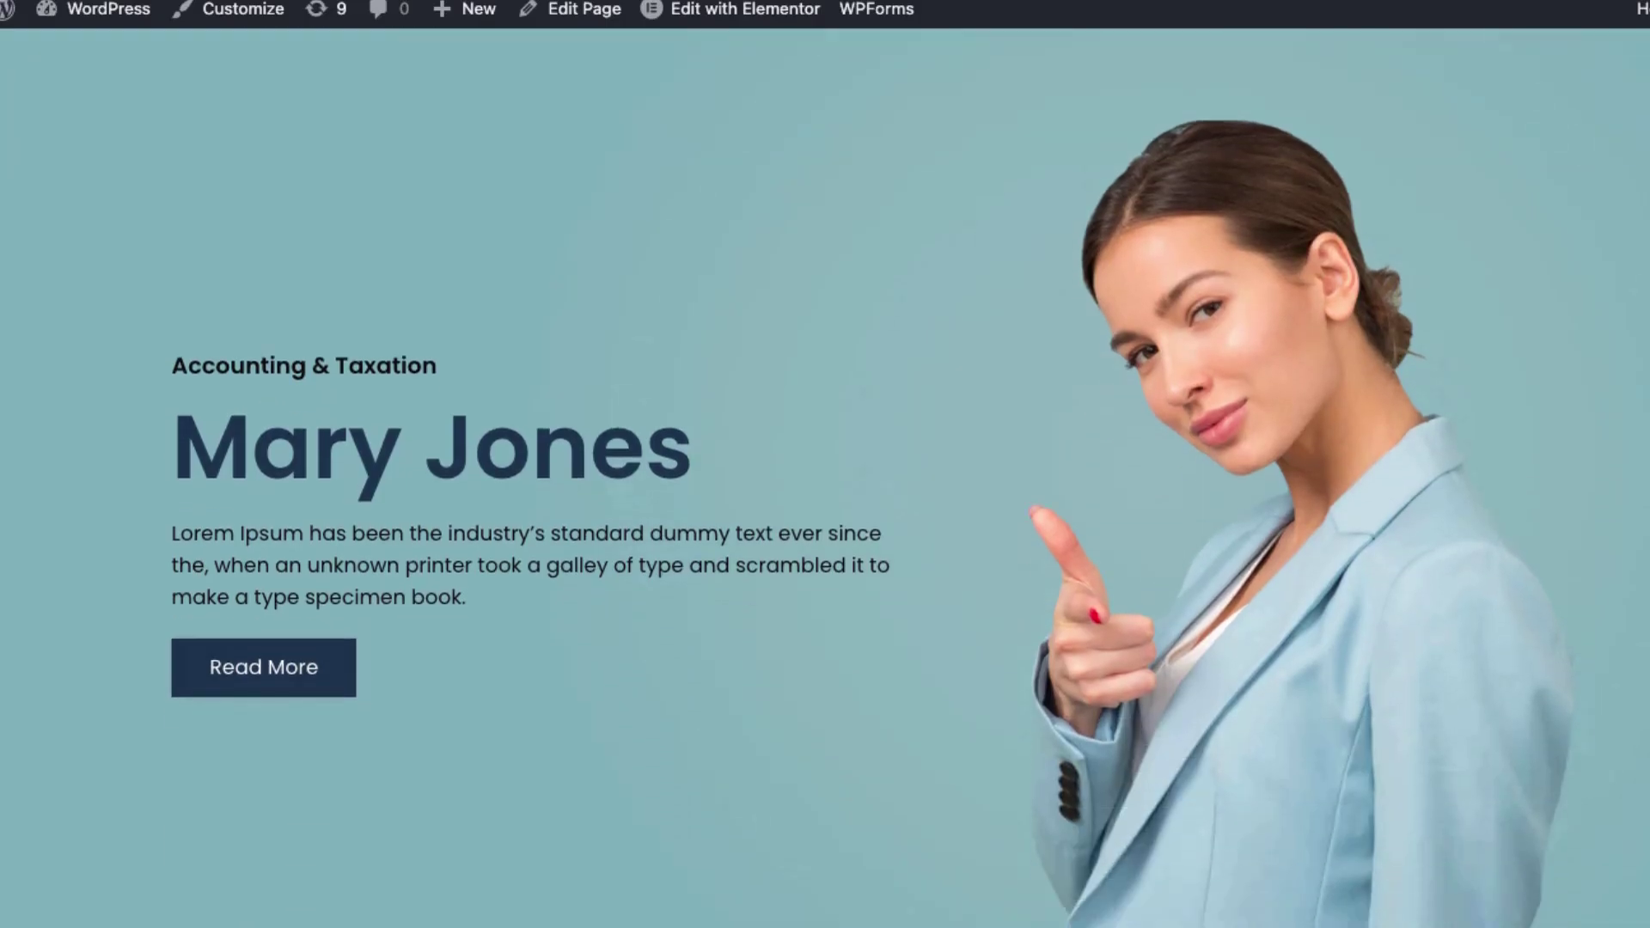
scroll(826, 477, down, 10)
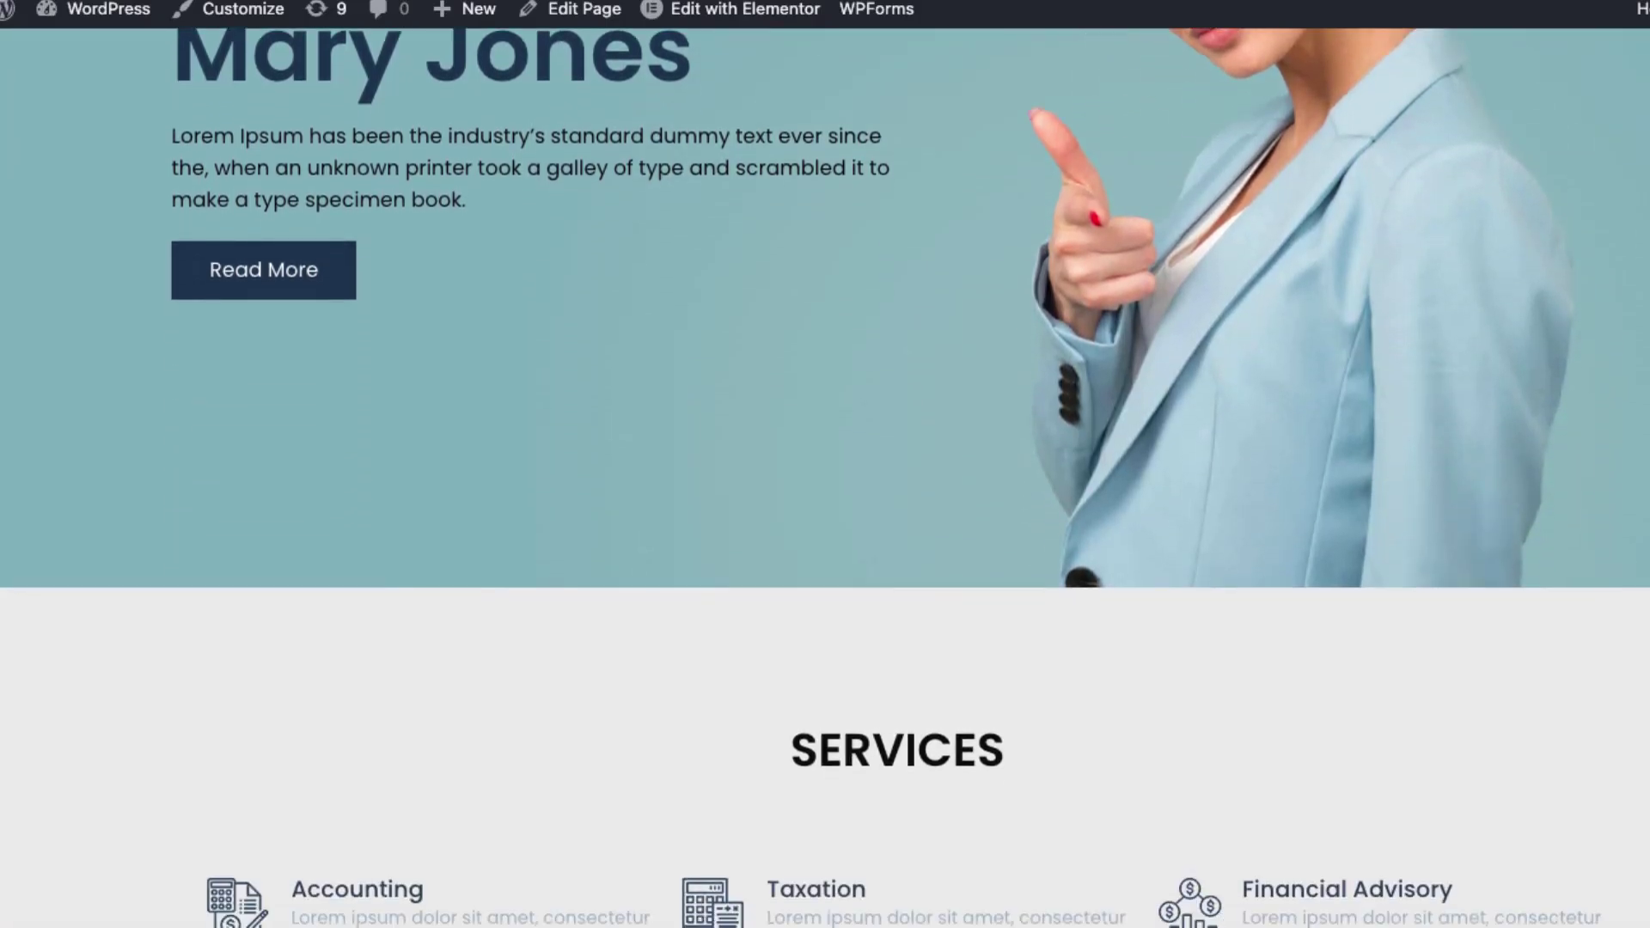
scroll(825, 477, down, 10)
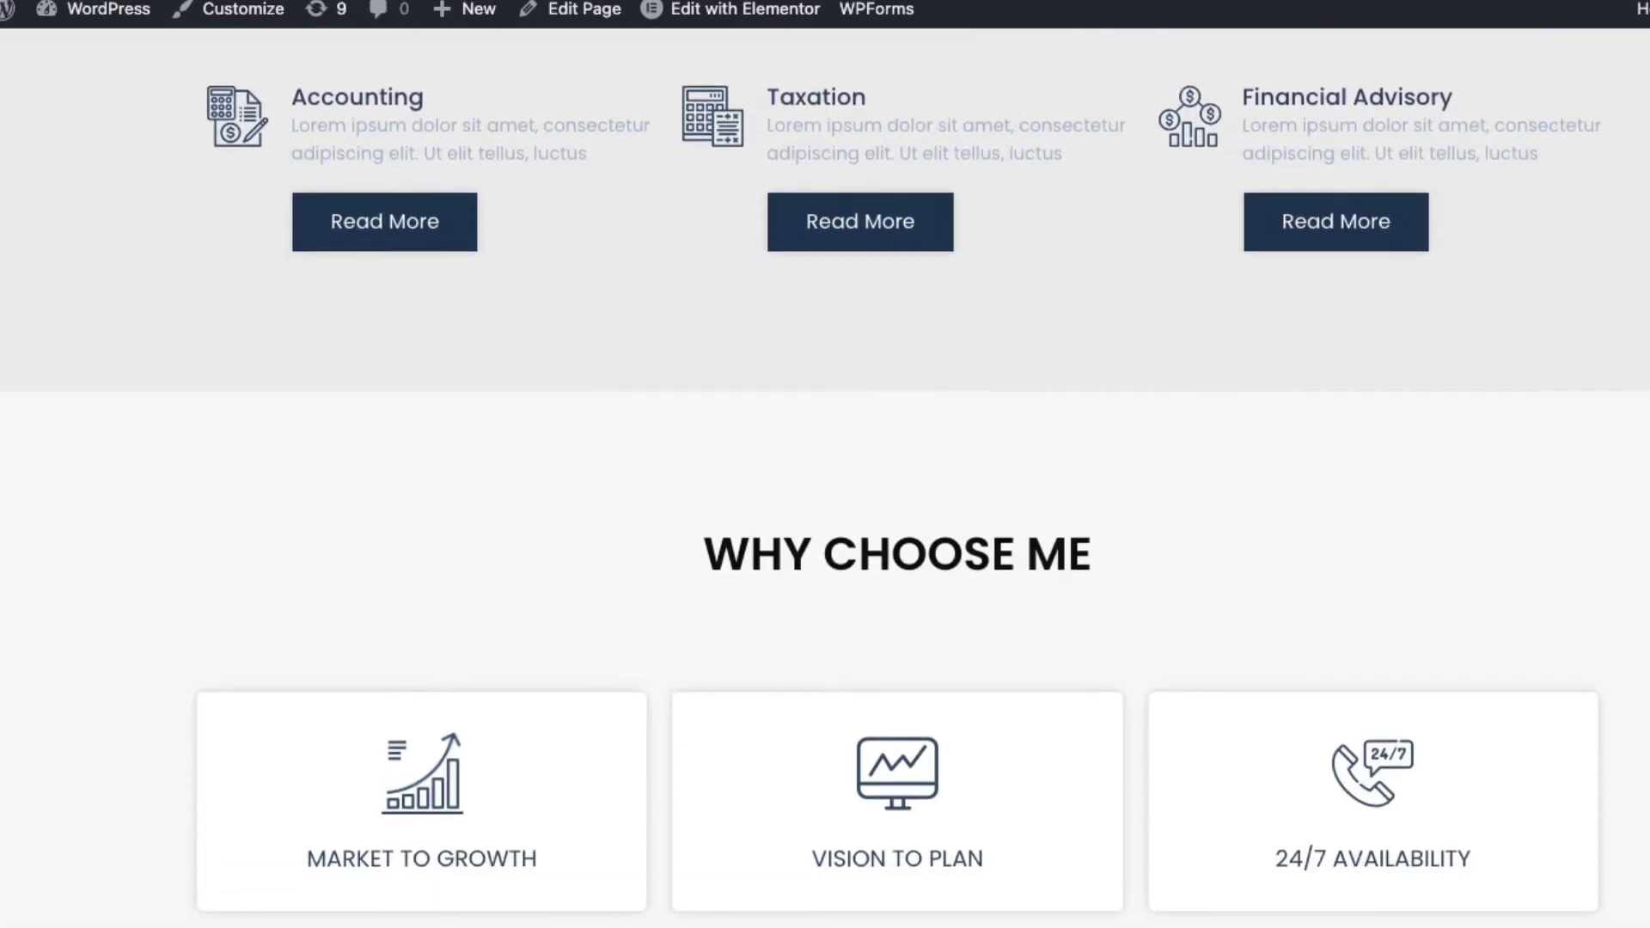
scroll(825, 477, down, 9)
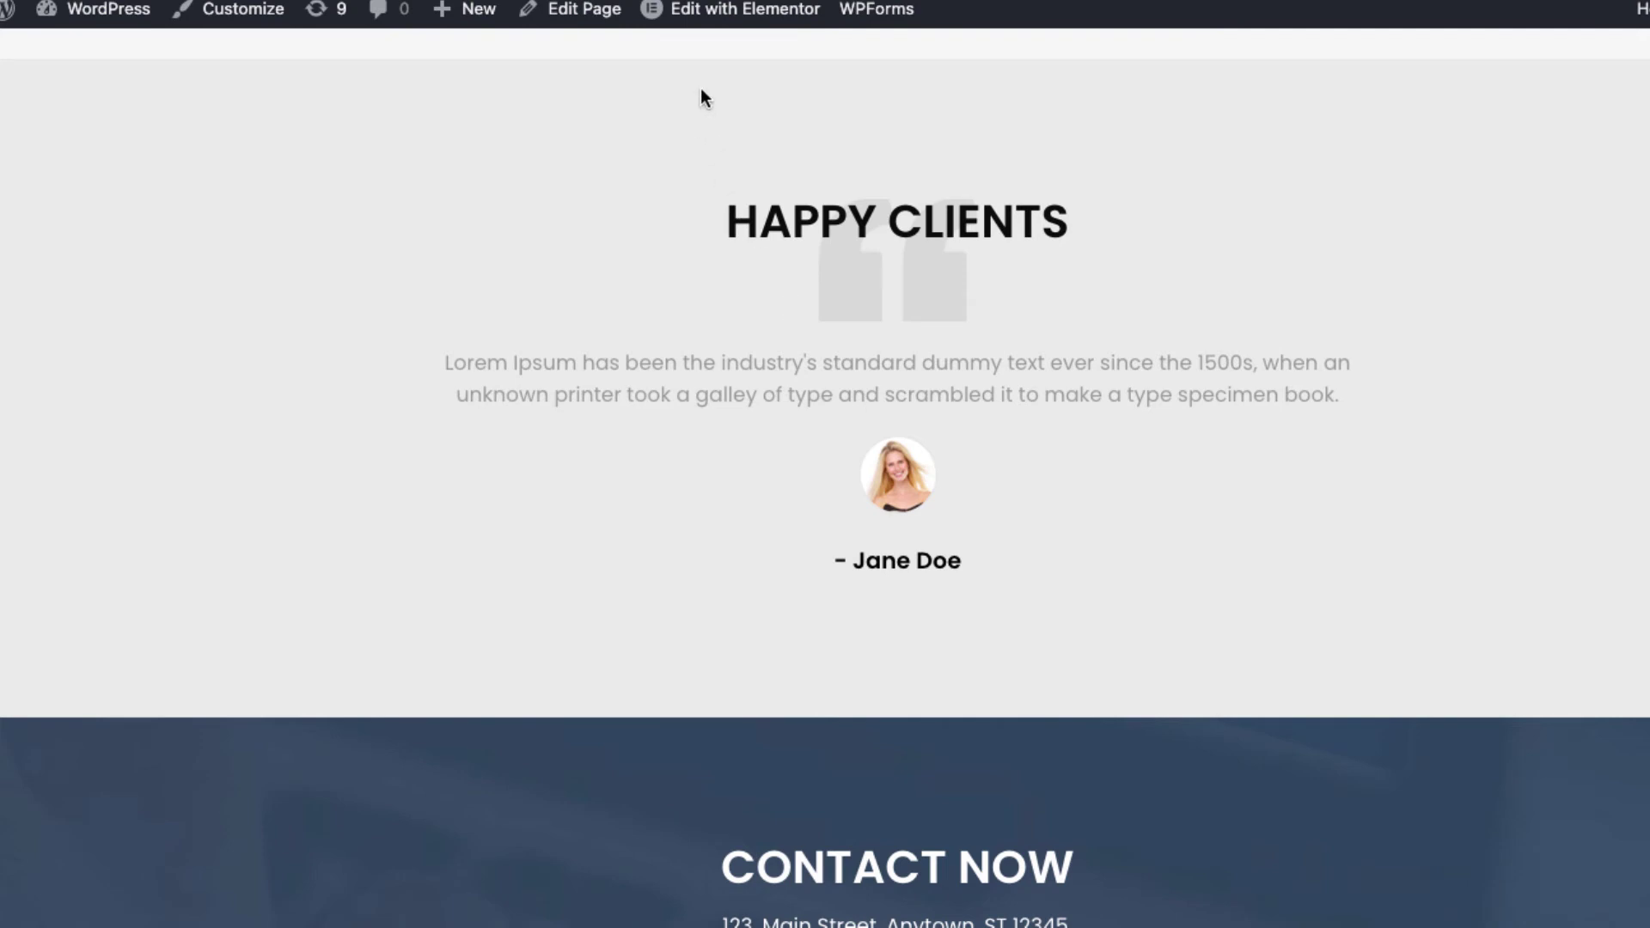
- In Elementor, replace the hero heading with 'All-in-One Financial Solutions'
mouse_move(710, 8)
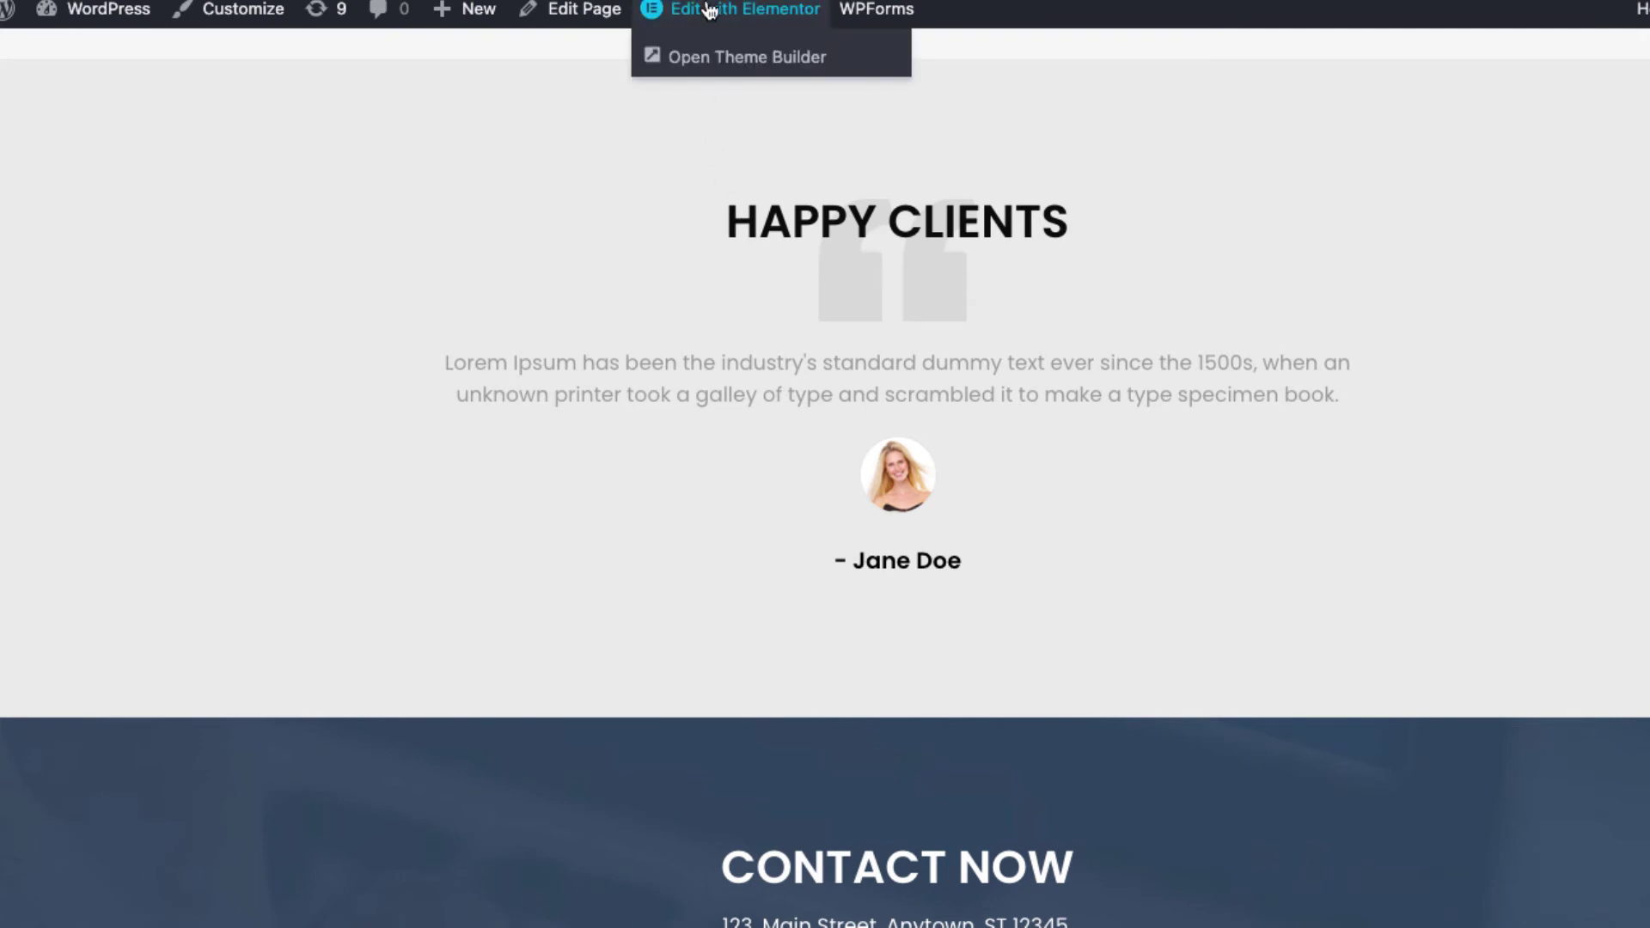
click(710, 9)
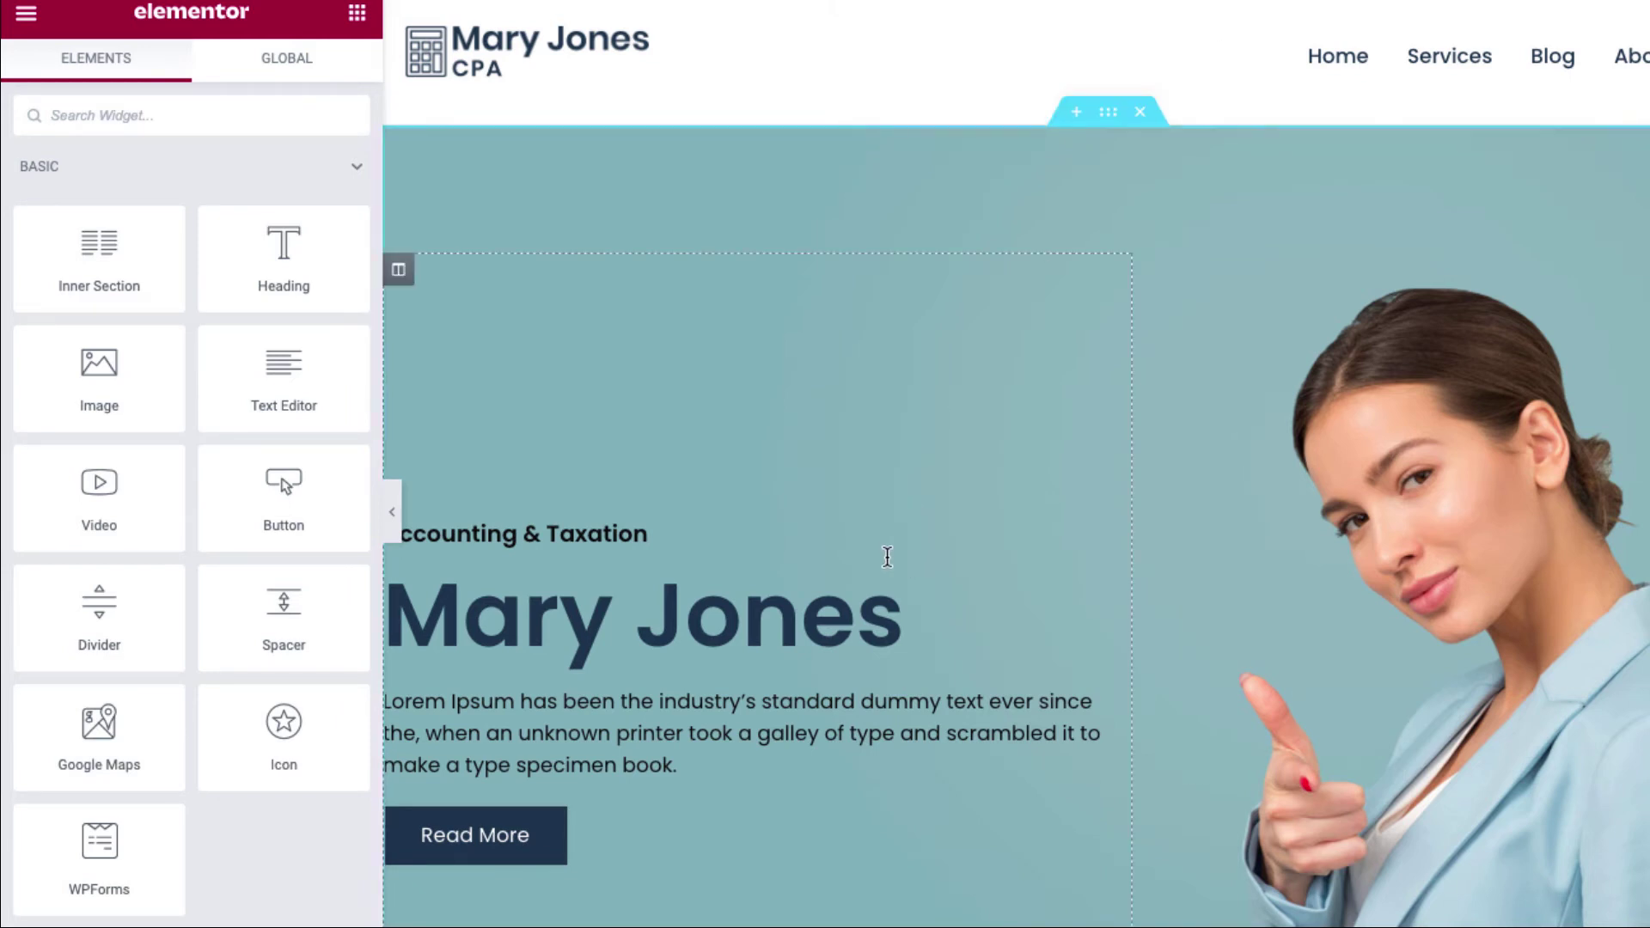
click(696, 632)
triple_click(73, 236)
text(All-in-One Financial Solutions)
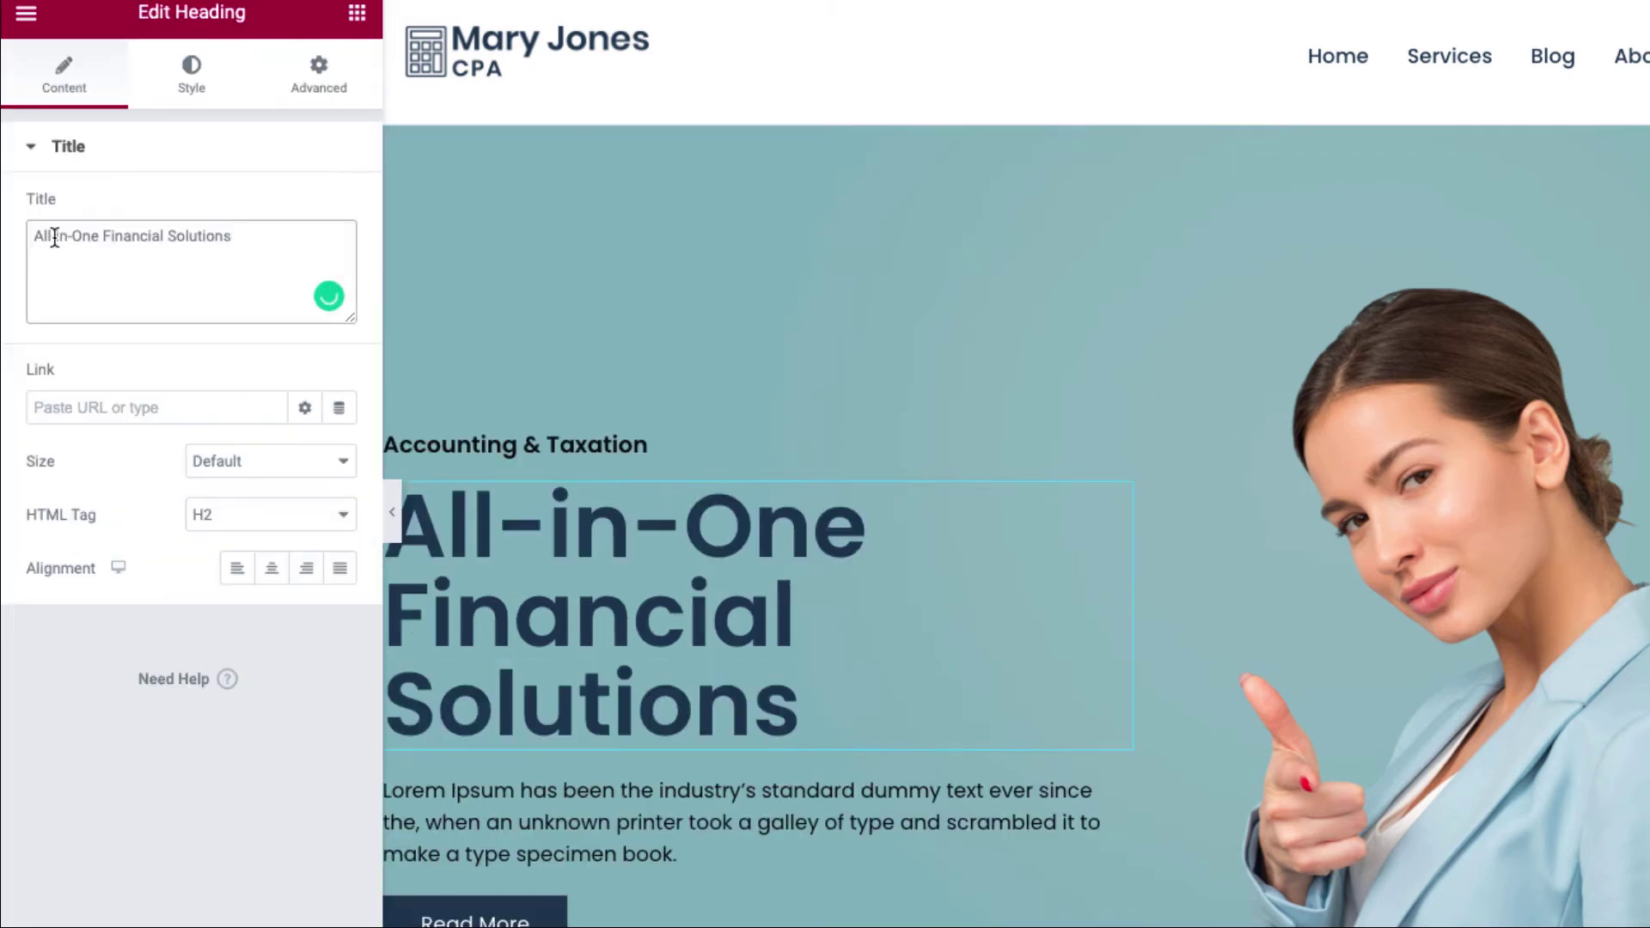
- Change the Services heading to 'What We Do'
scroll(1106, 431, down, 10)
click(1106, 431)
click(34, 233)
text(What We Do)
key(shift+End)
key(BackSpace)
- Change the 'Why Choose Me' heading to 'Why Choose Us'
scroll(1020, 679, down, 9)
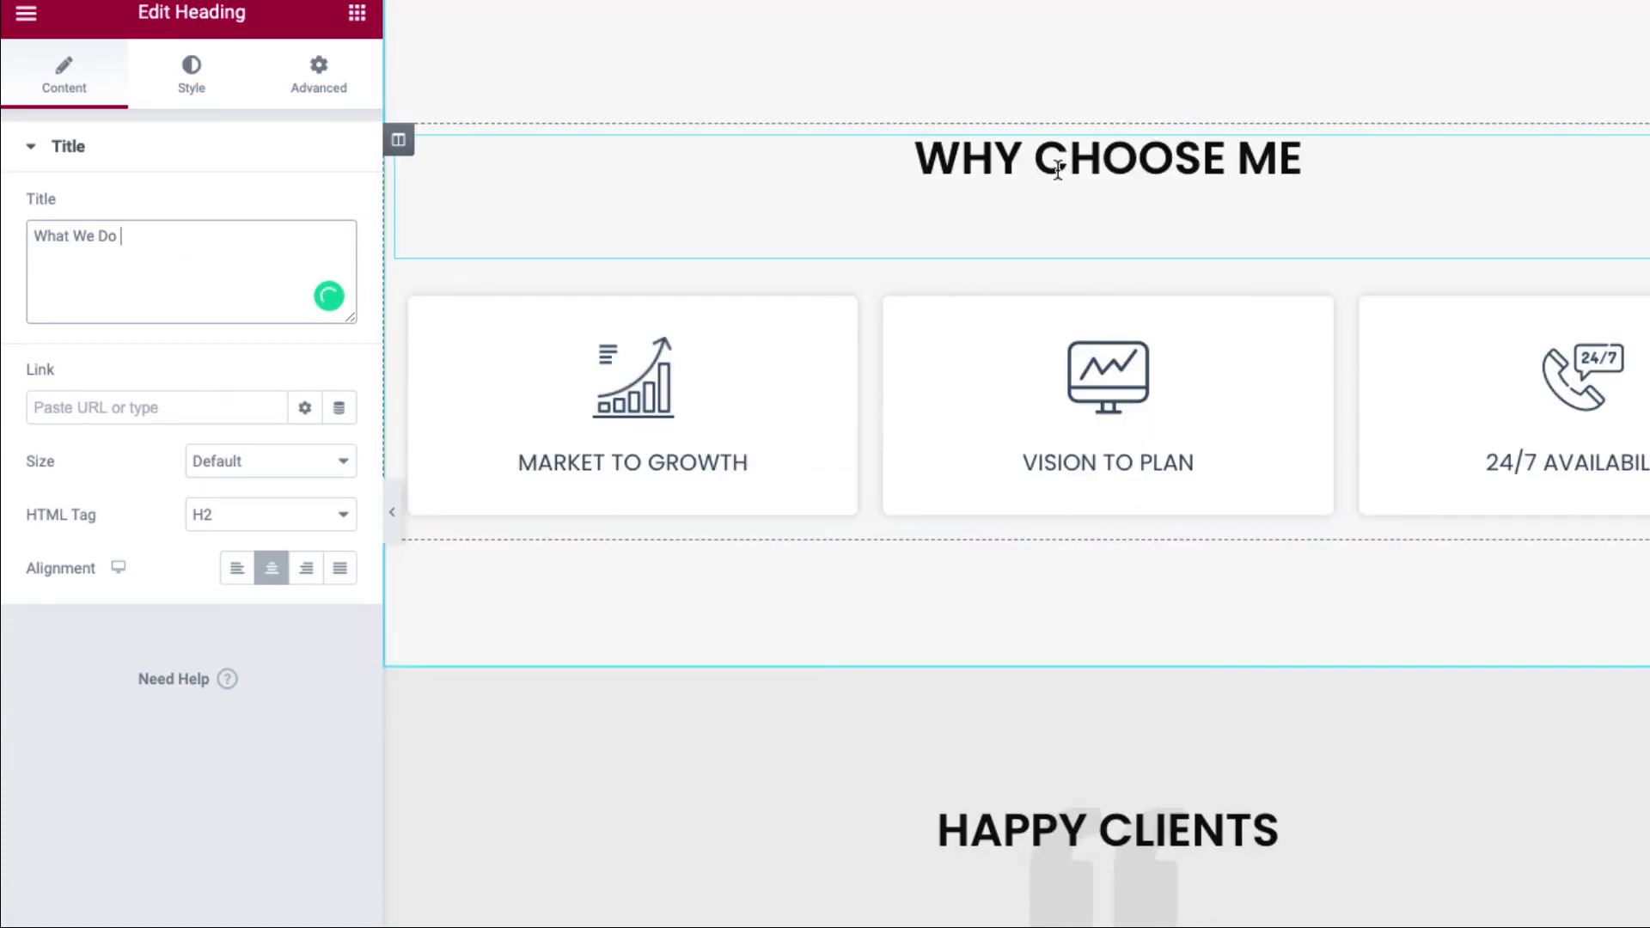
click(1057, 163)
double_click(129, 236)
text(Us)
scroll(1064, 560, down, 5)
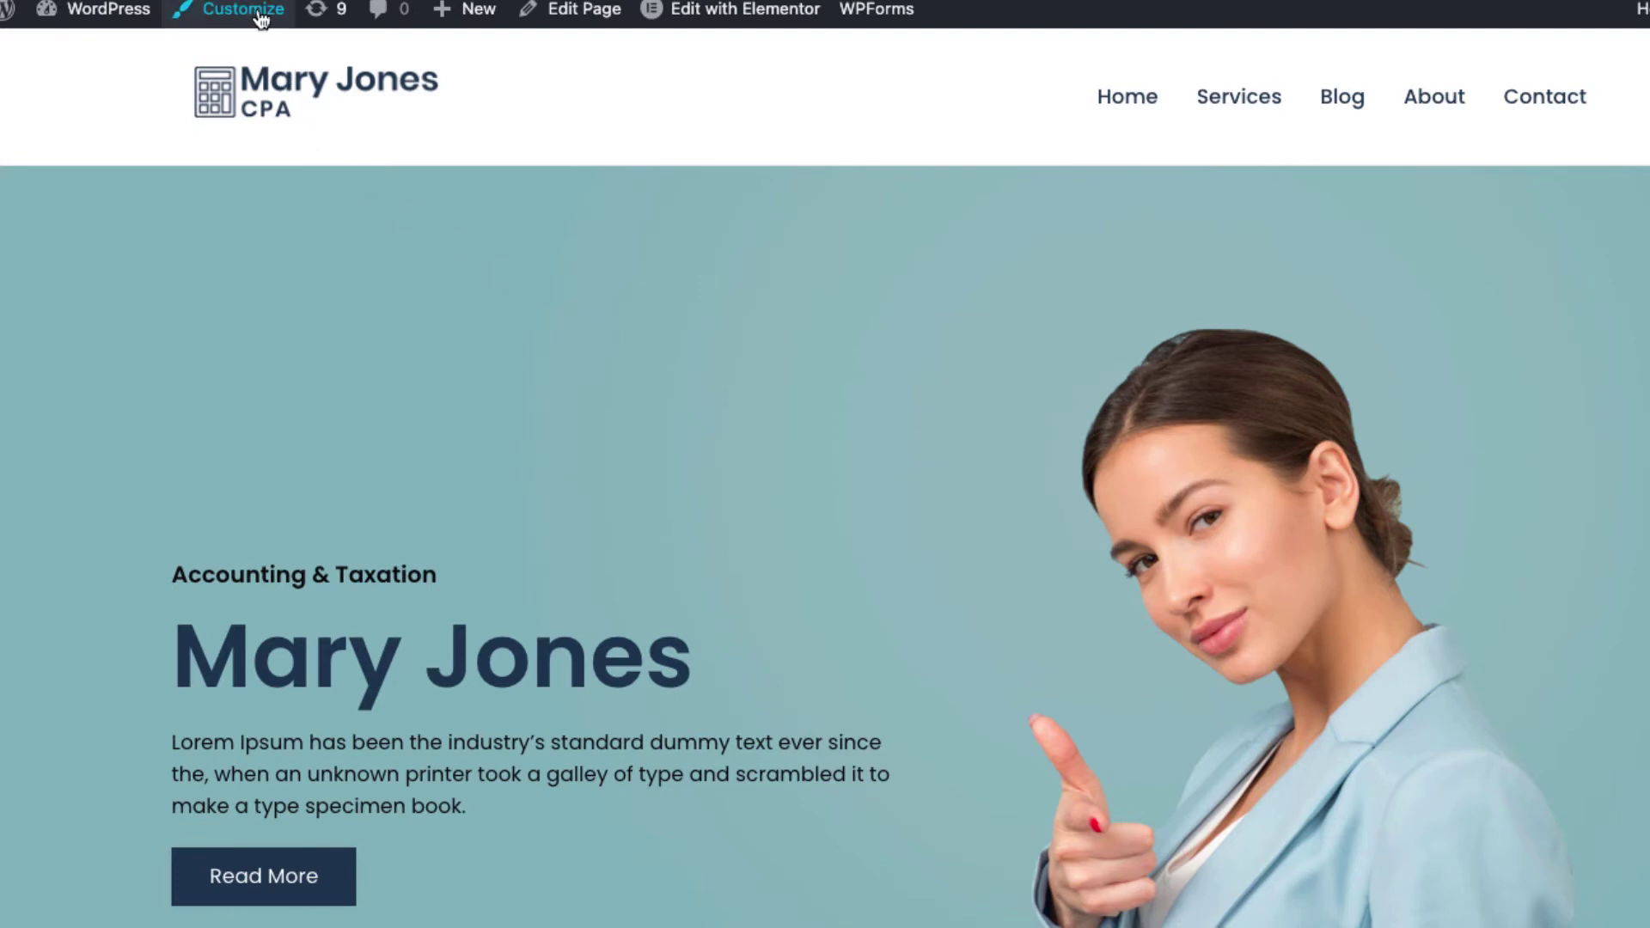
- Open the site customizer to preview the homepage with the 'All-in-One Financial Solutions' hero
click(262, 19)
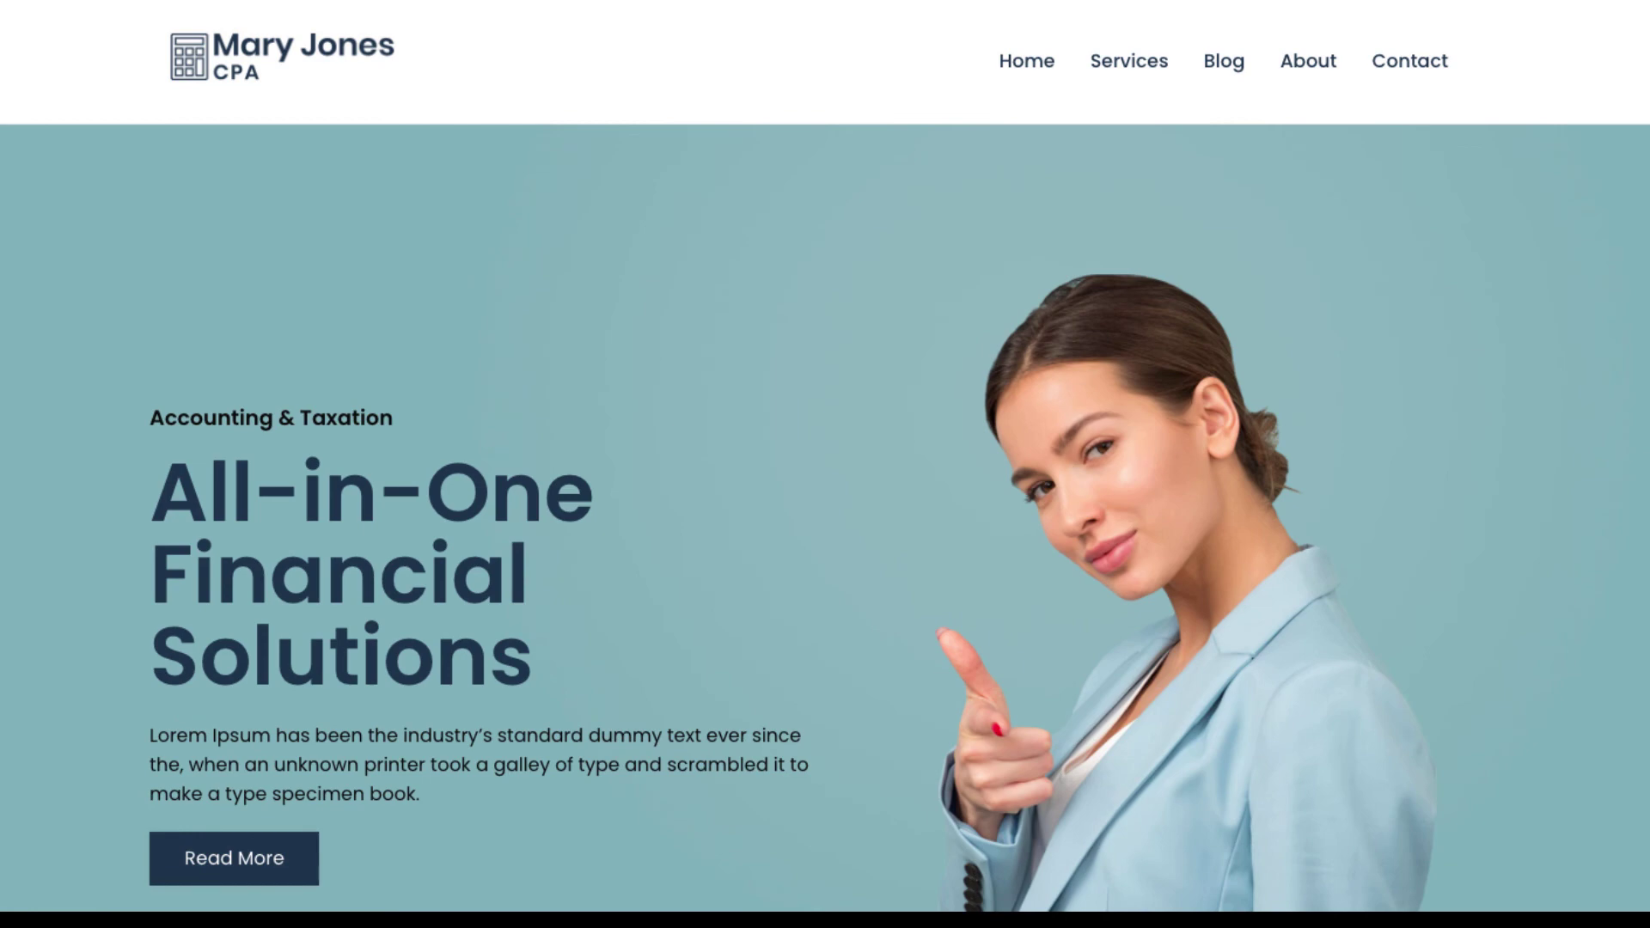
- Scroll down the homepage past What We Do to the Contact Now form
scroll(826, 464, down, 10)
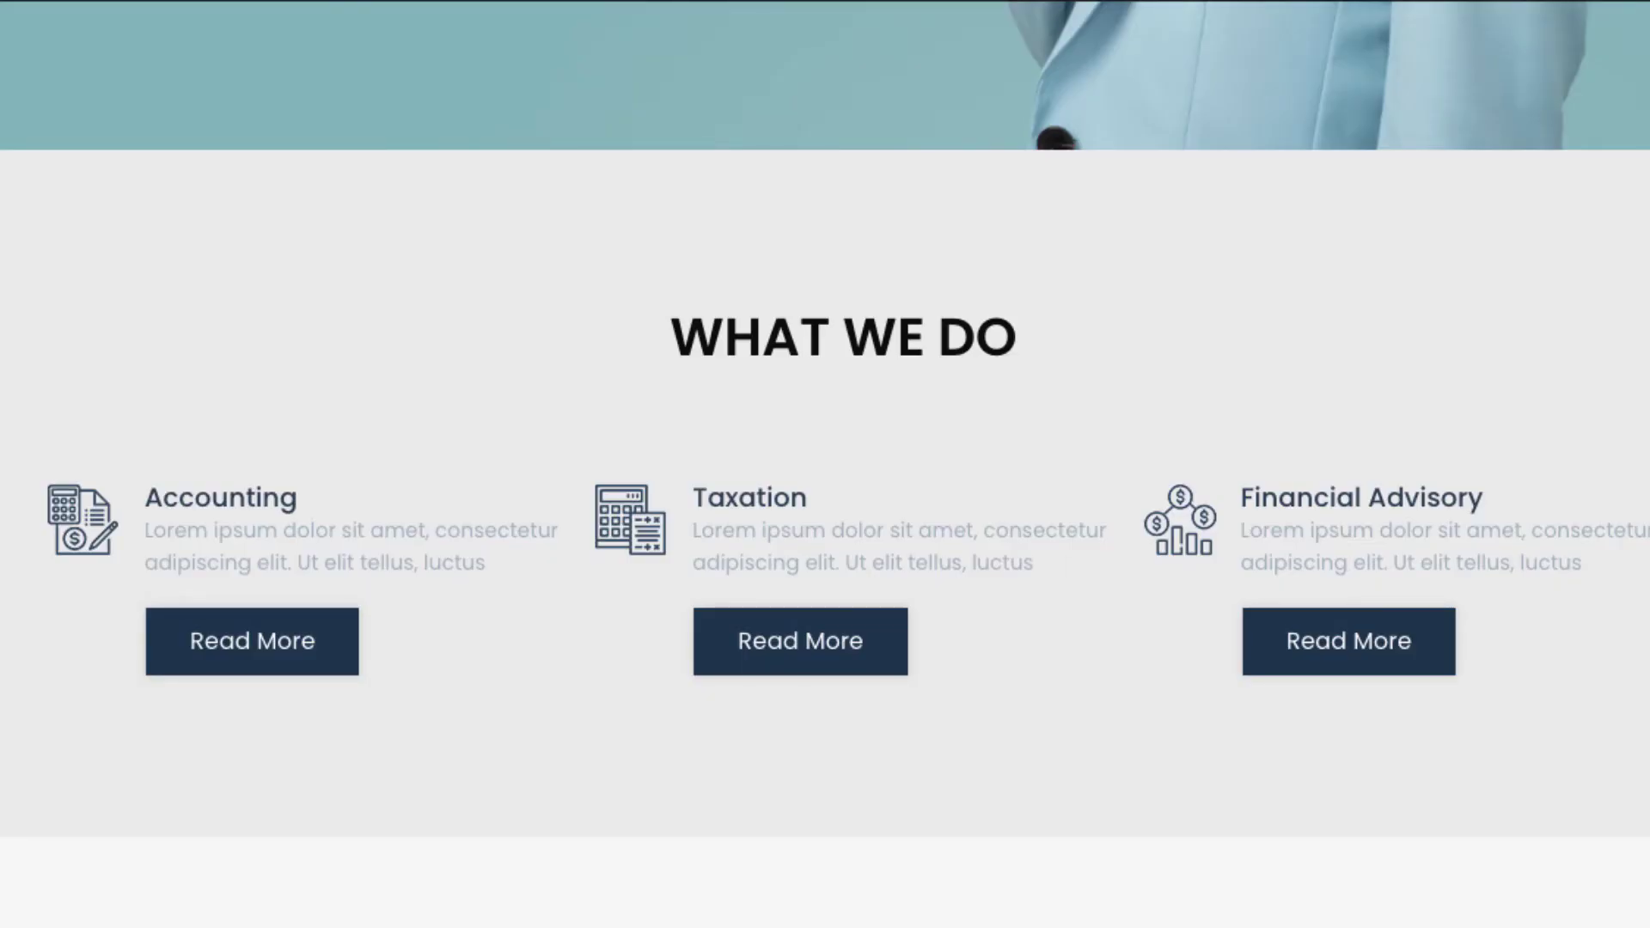
scroll(826, 464, down, 10)
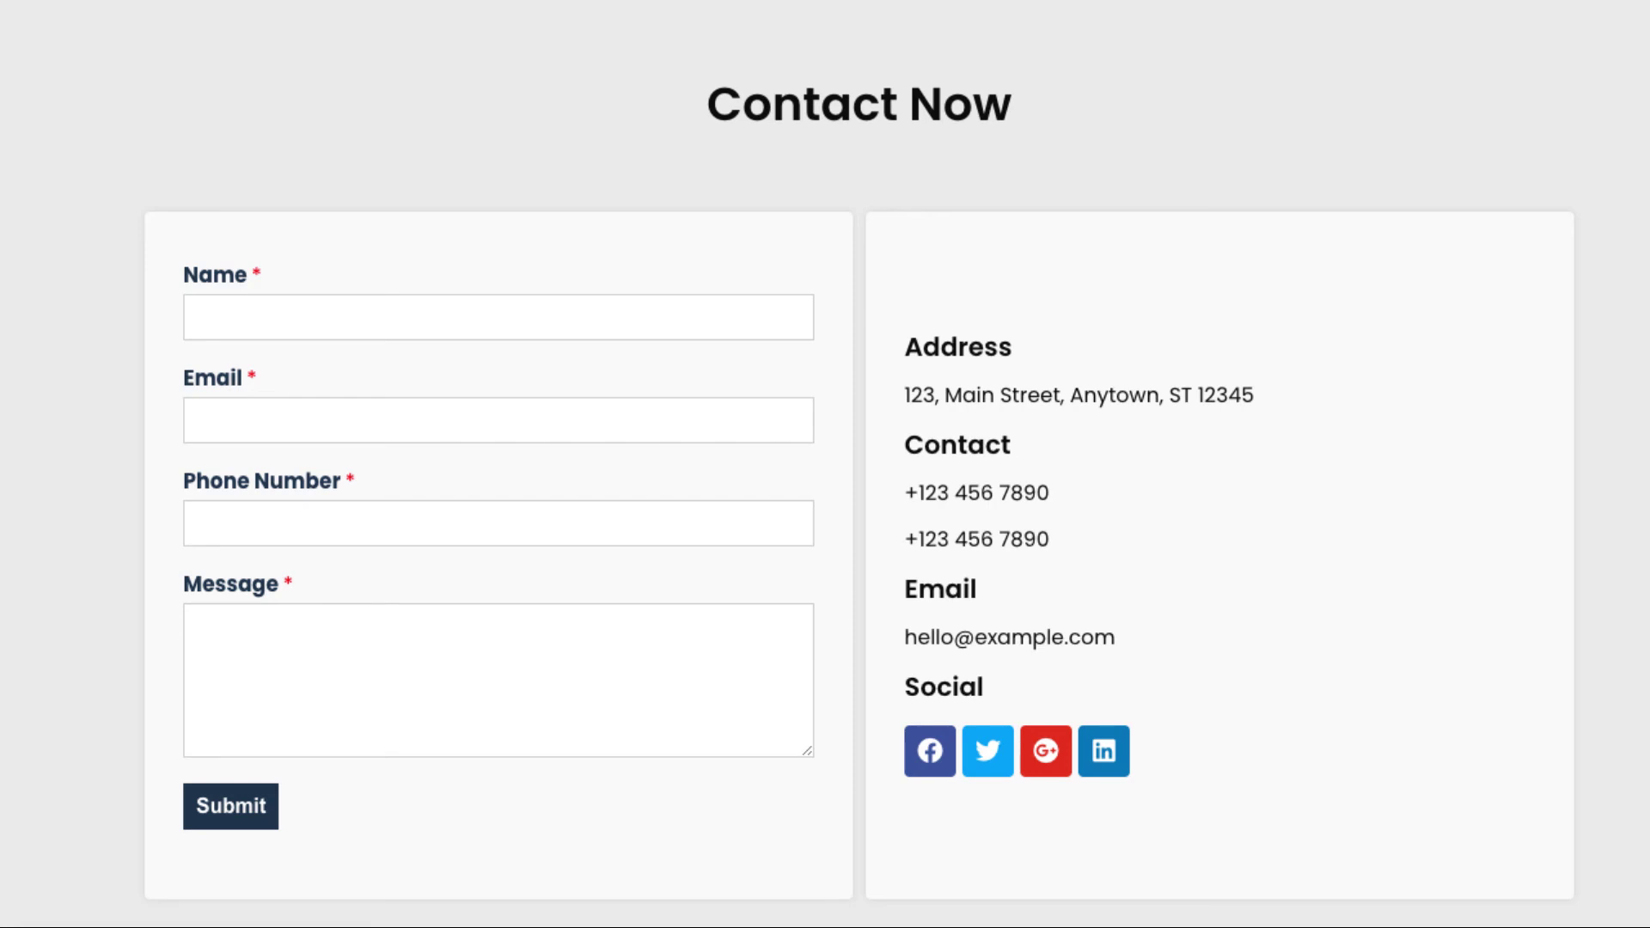